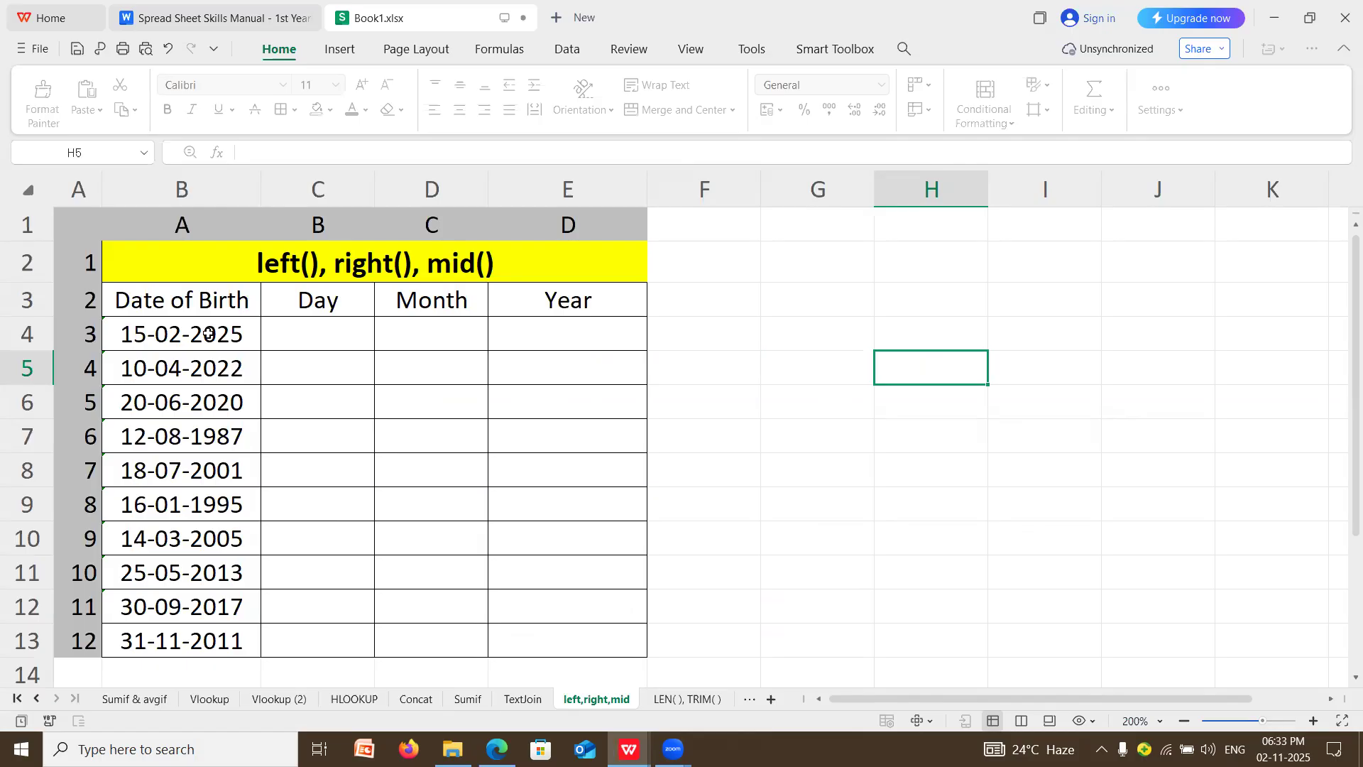
pyautogui.moveTo(190, 303); pyautogui.dragTo(514, 649)
pyautogui.moveTo(175, 303); pyautogui.dragTo(181, 644)
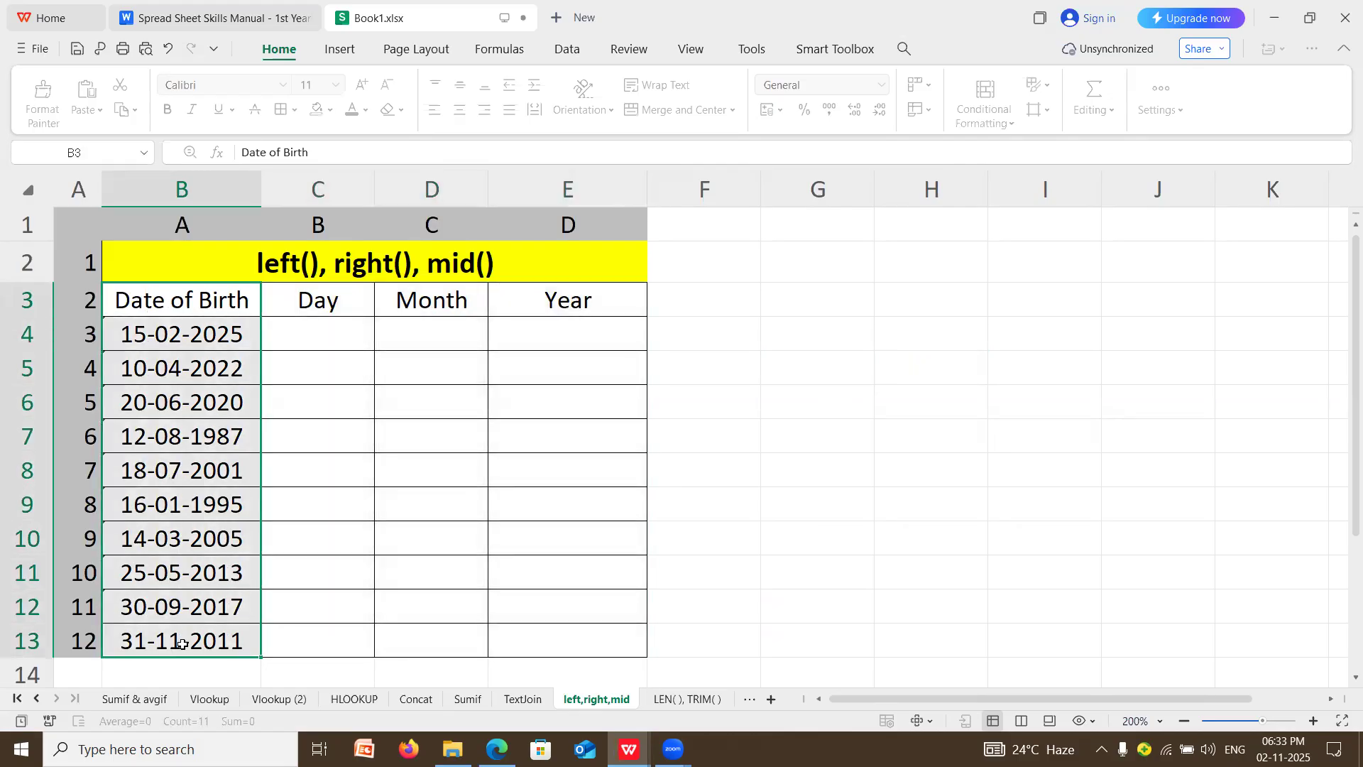
pyautogui.click(326, 302)
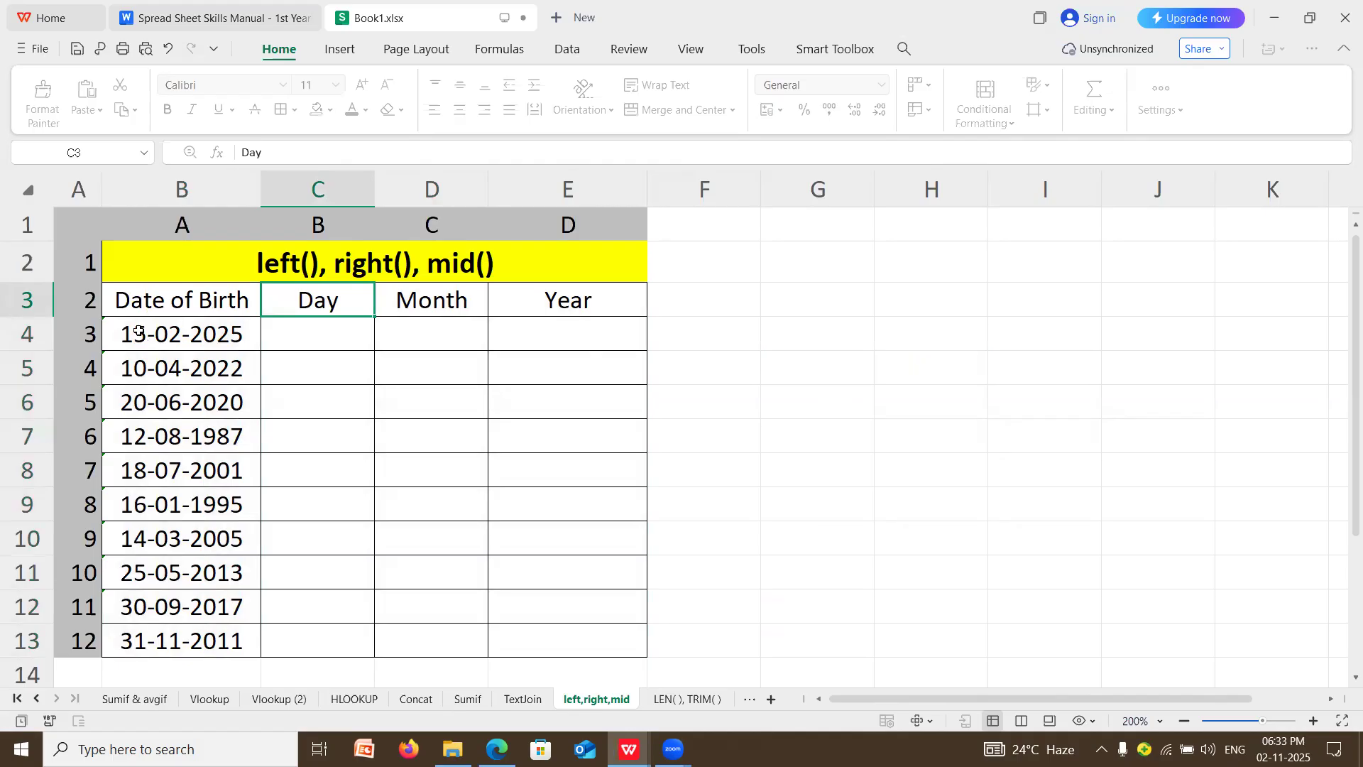
pyautogui.click(431, 341)
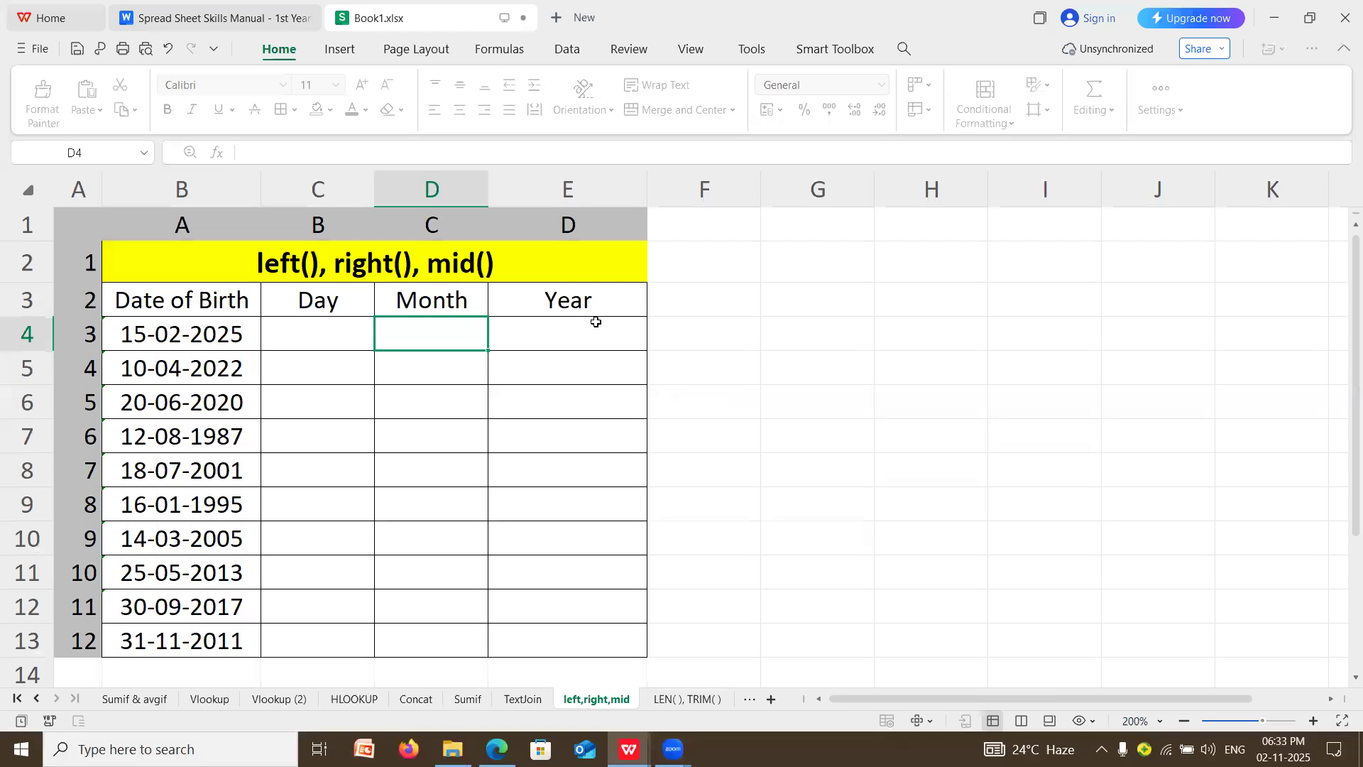
pyautogui.click(569, 343)
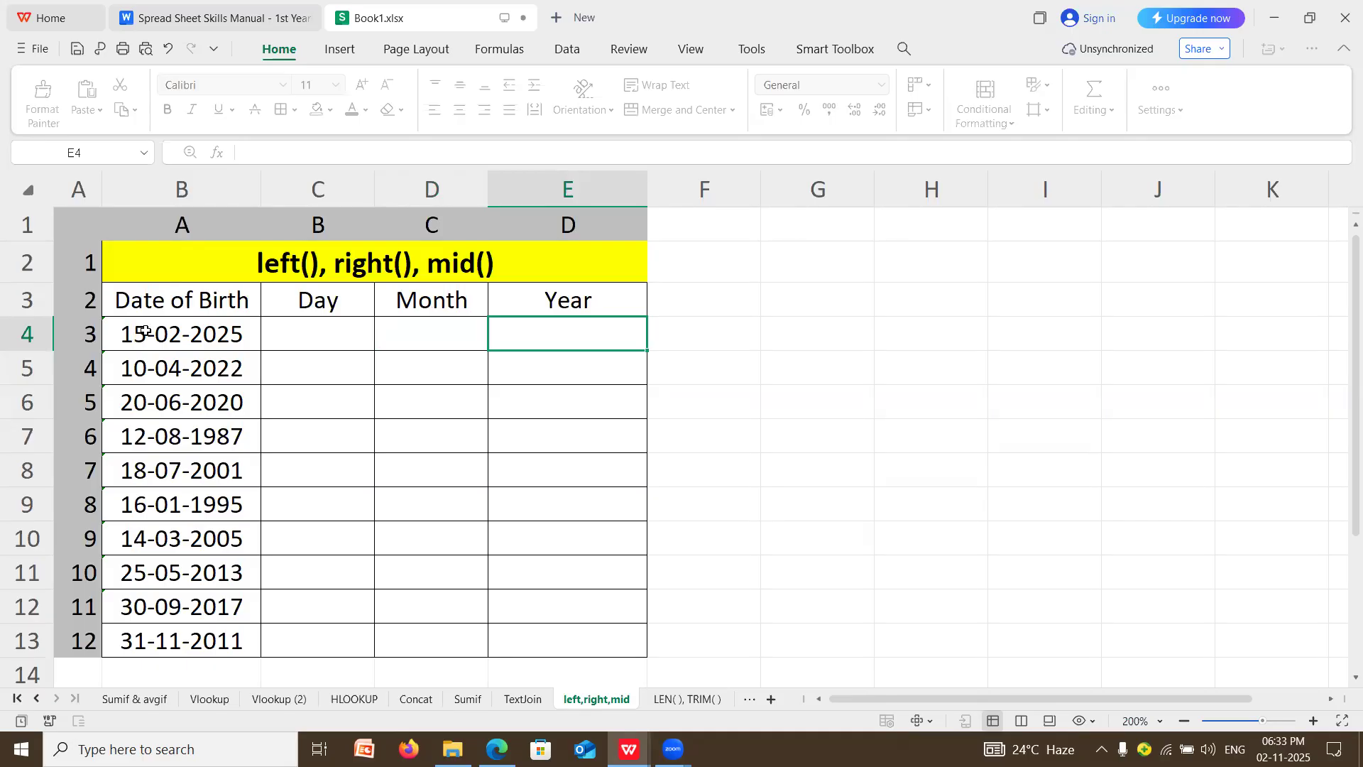
# Enter the formula =LEFT(B4,2) in the first Day cell, C4, to extract the day from the date
pyautogui.click(293, 336)
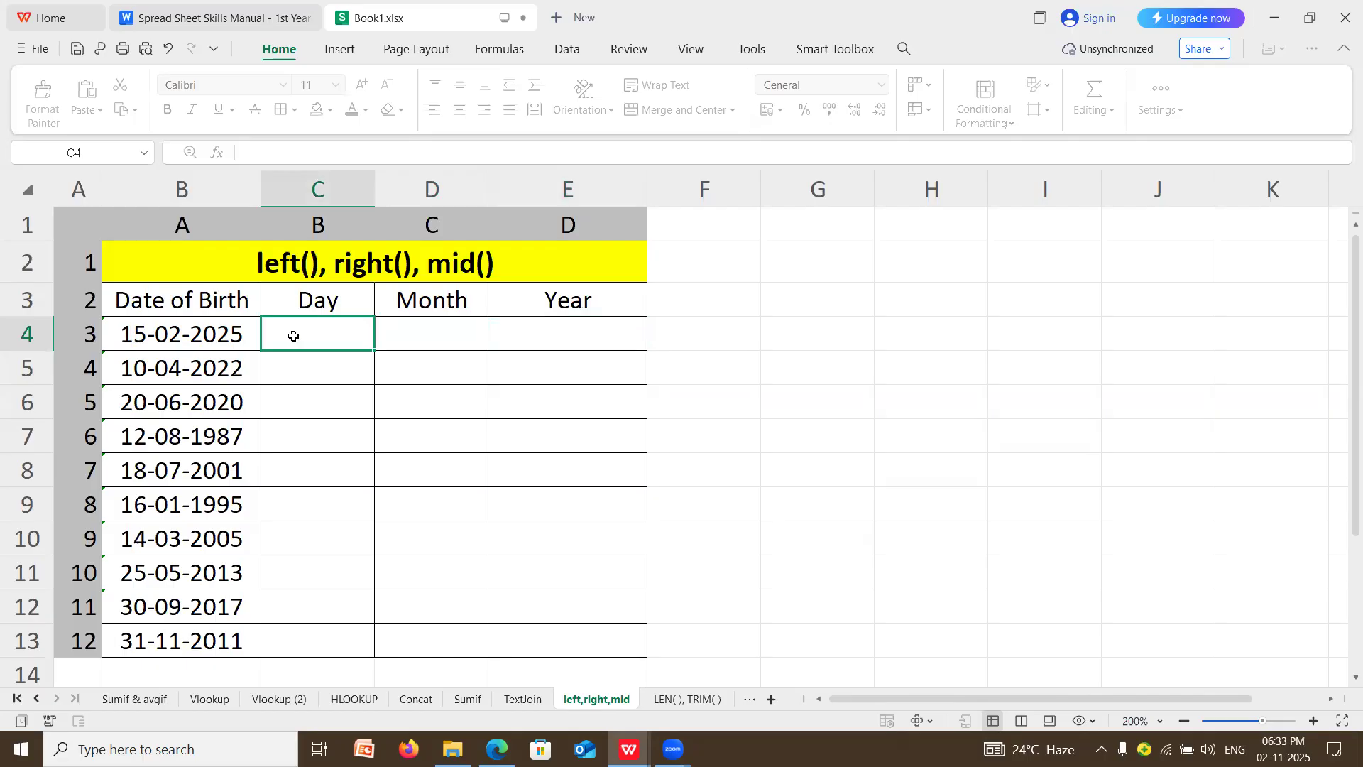
pyautogui.write('=')
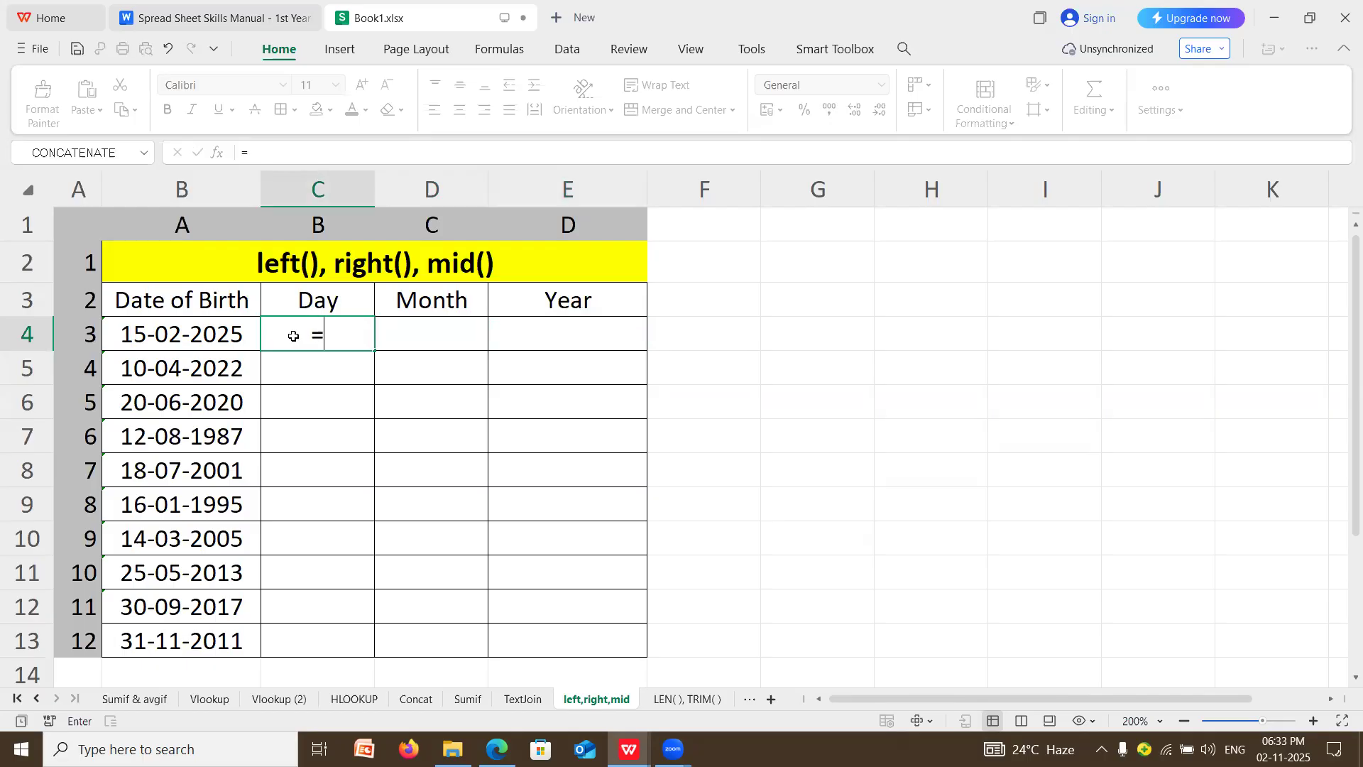
pyautogui.write('left(')
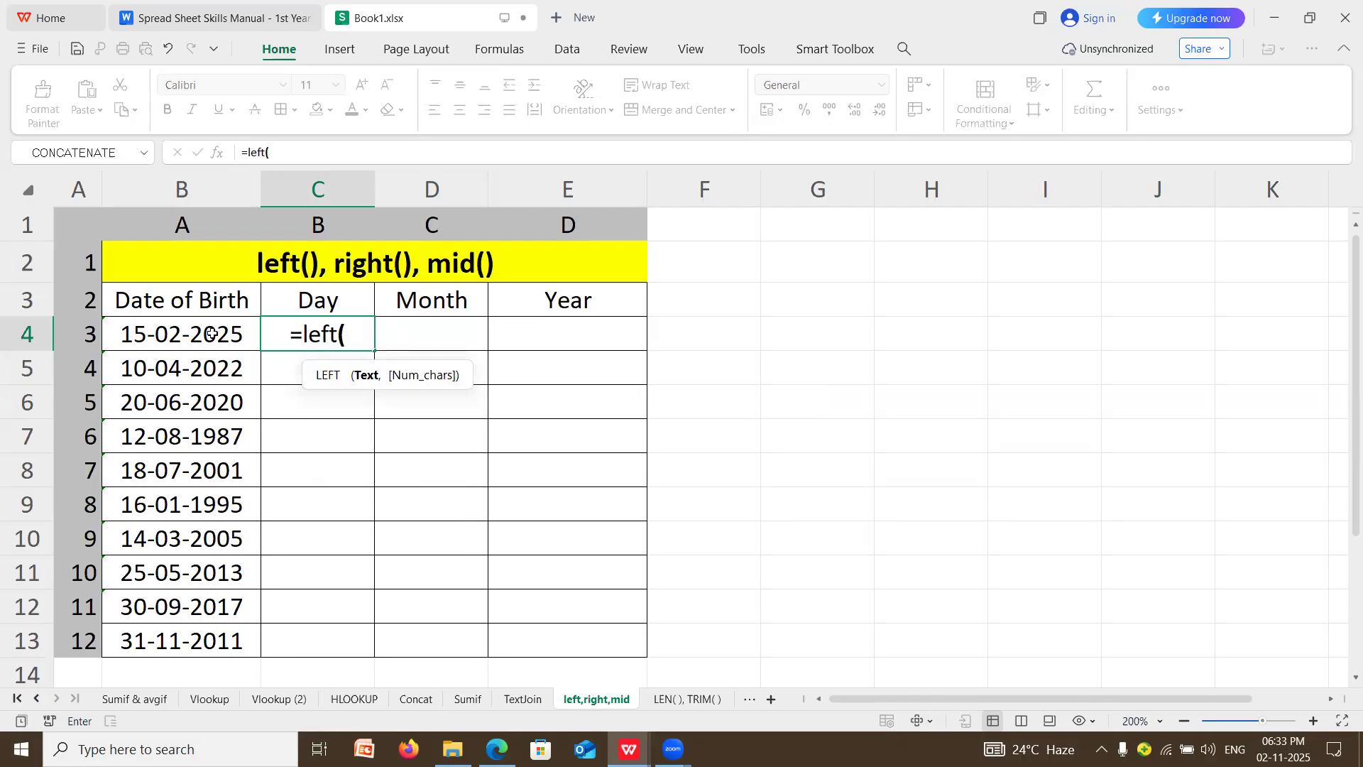
pyautogui.click(139, 335)
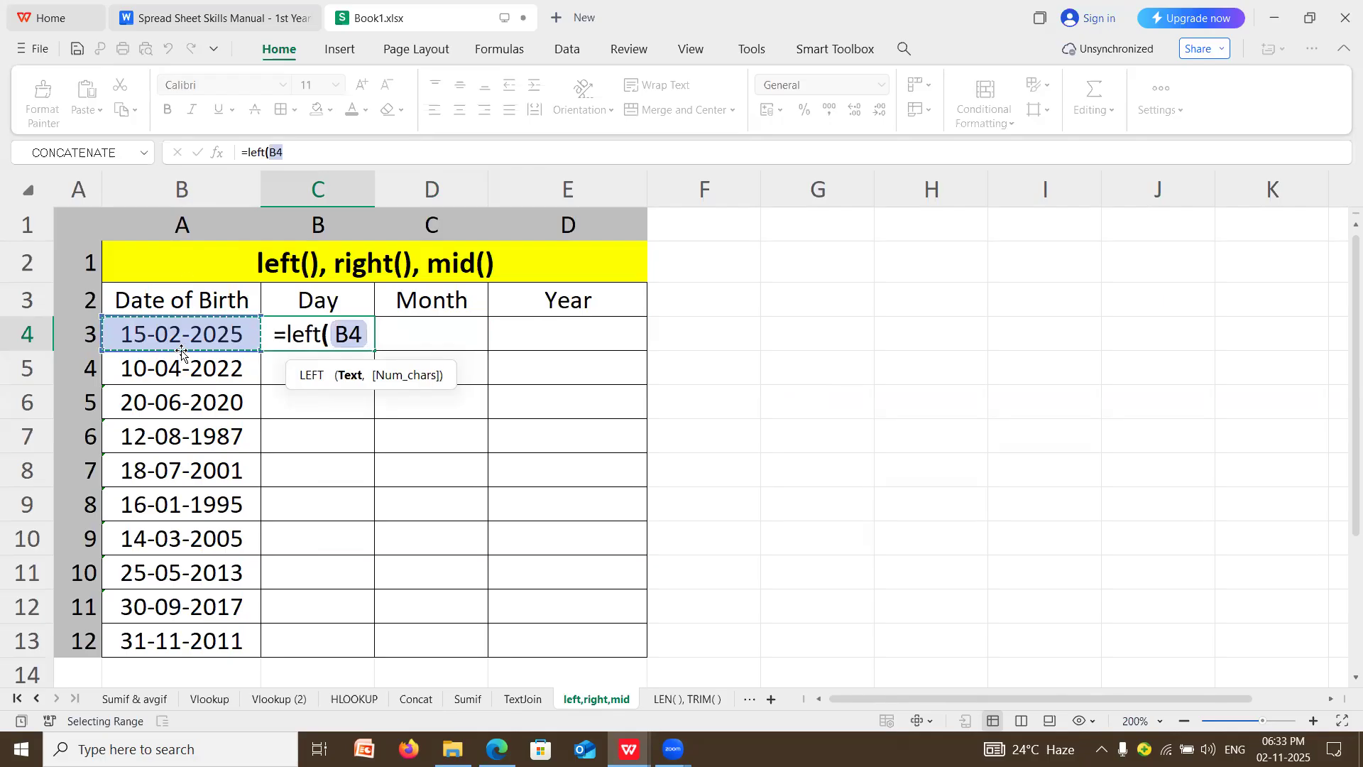
pyautogui.write(',')
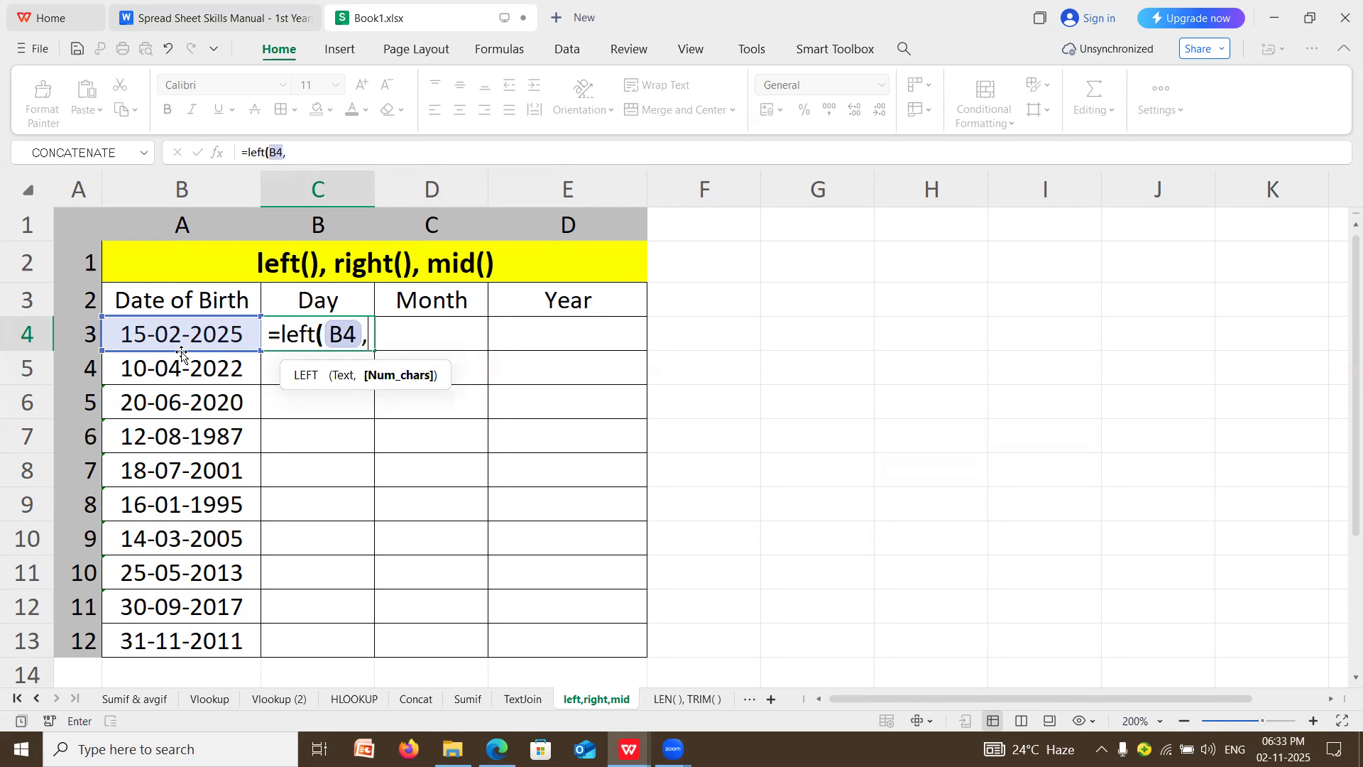
pyautogui.write('2)')
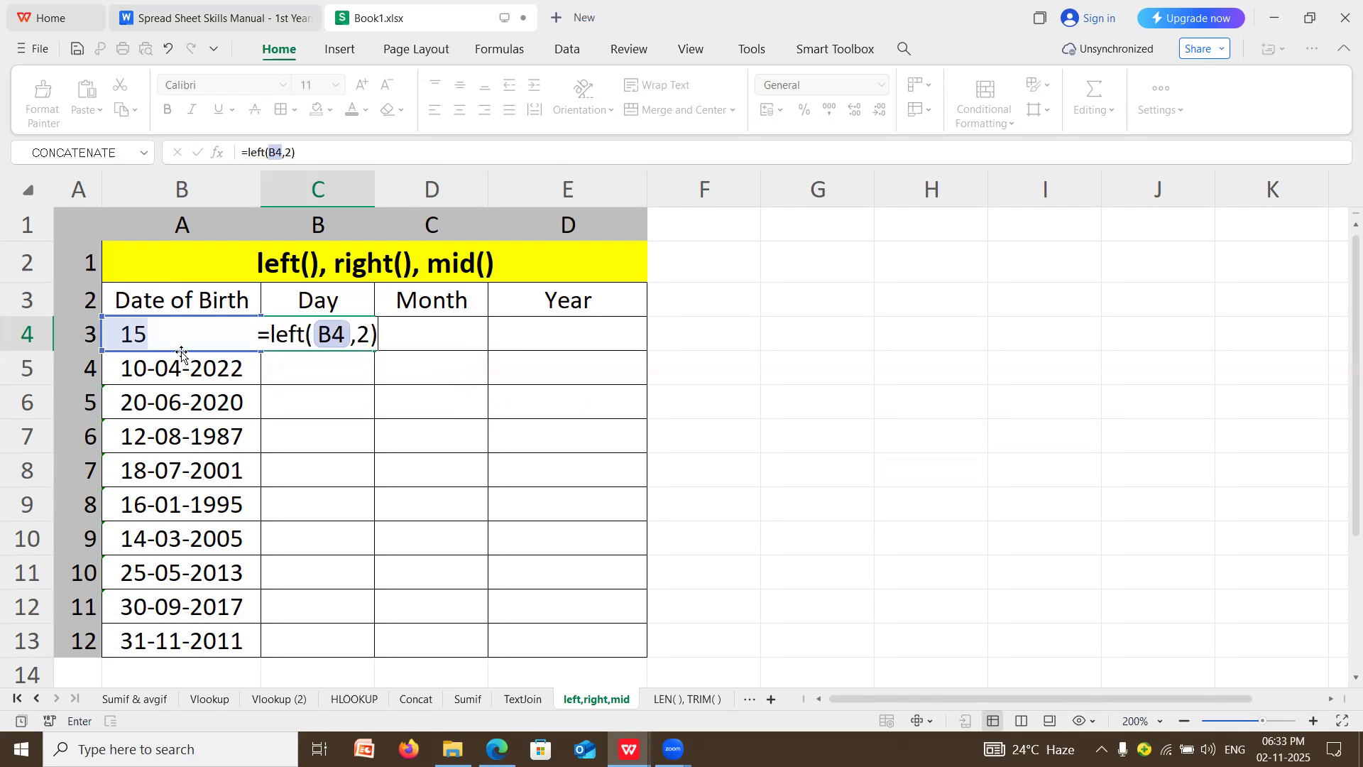
pyautogui.press('Return')
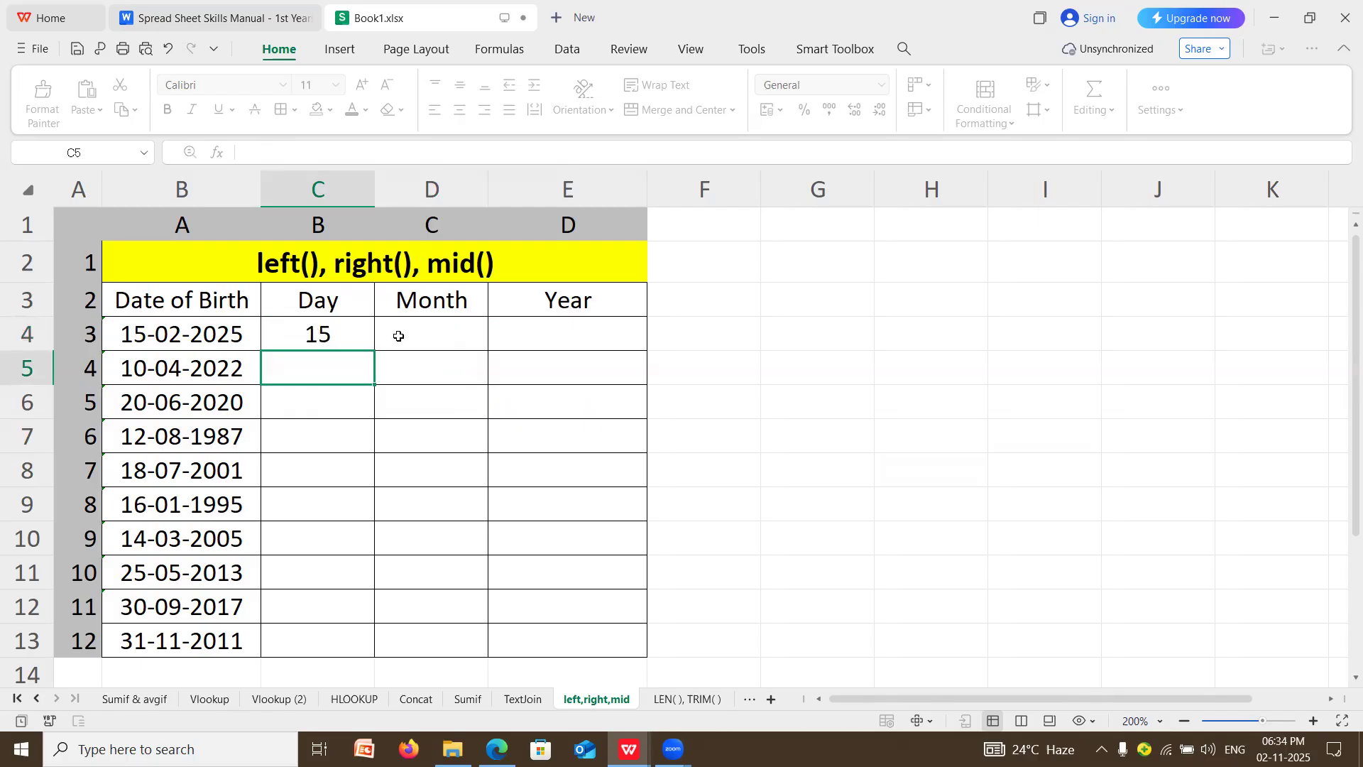
# Enter the formula =RIGHT(B4,4) in the first Year cell, E4, to extract the year from the date
pyautogui.click(612, 335)
pyautogui.write('=')
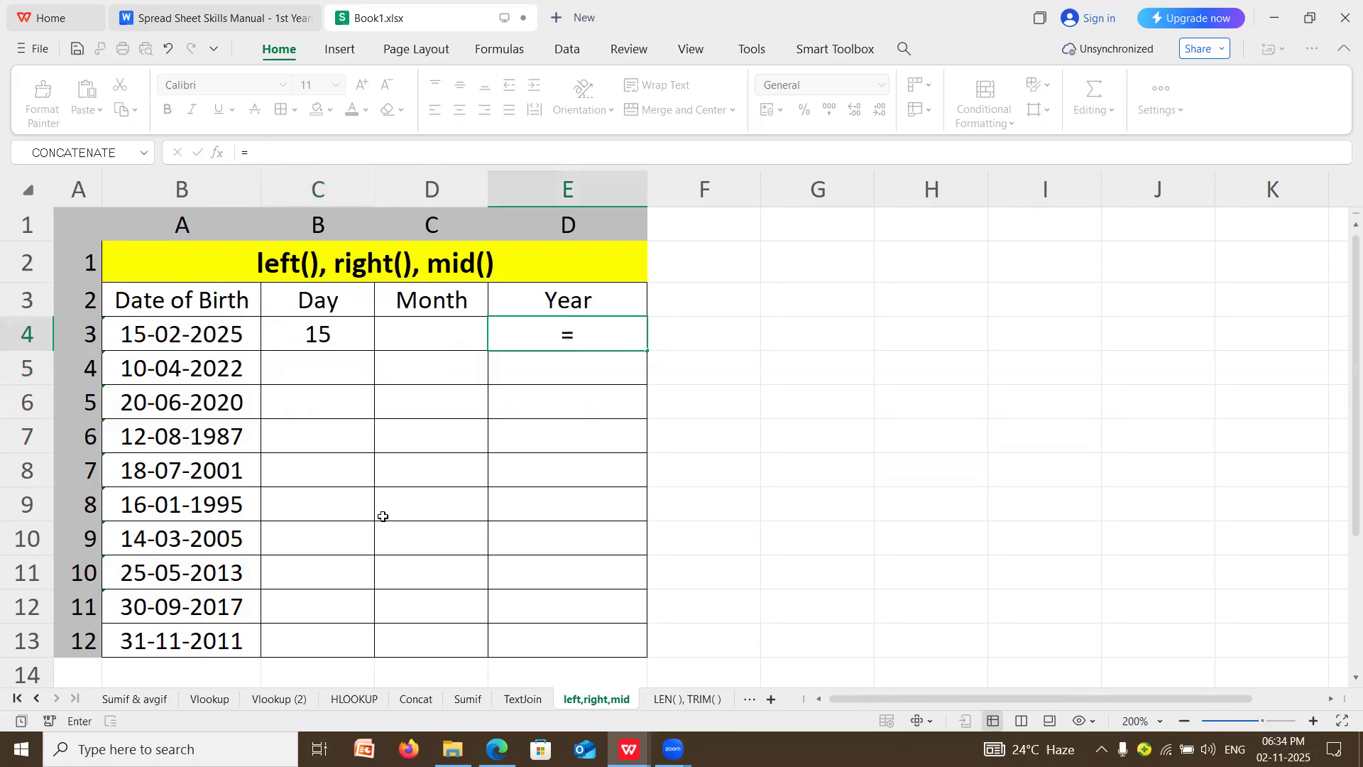
pyautogui.write('right(')
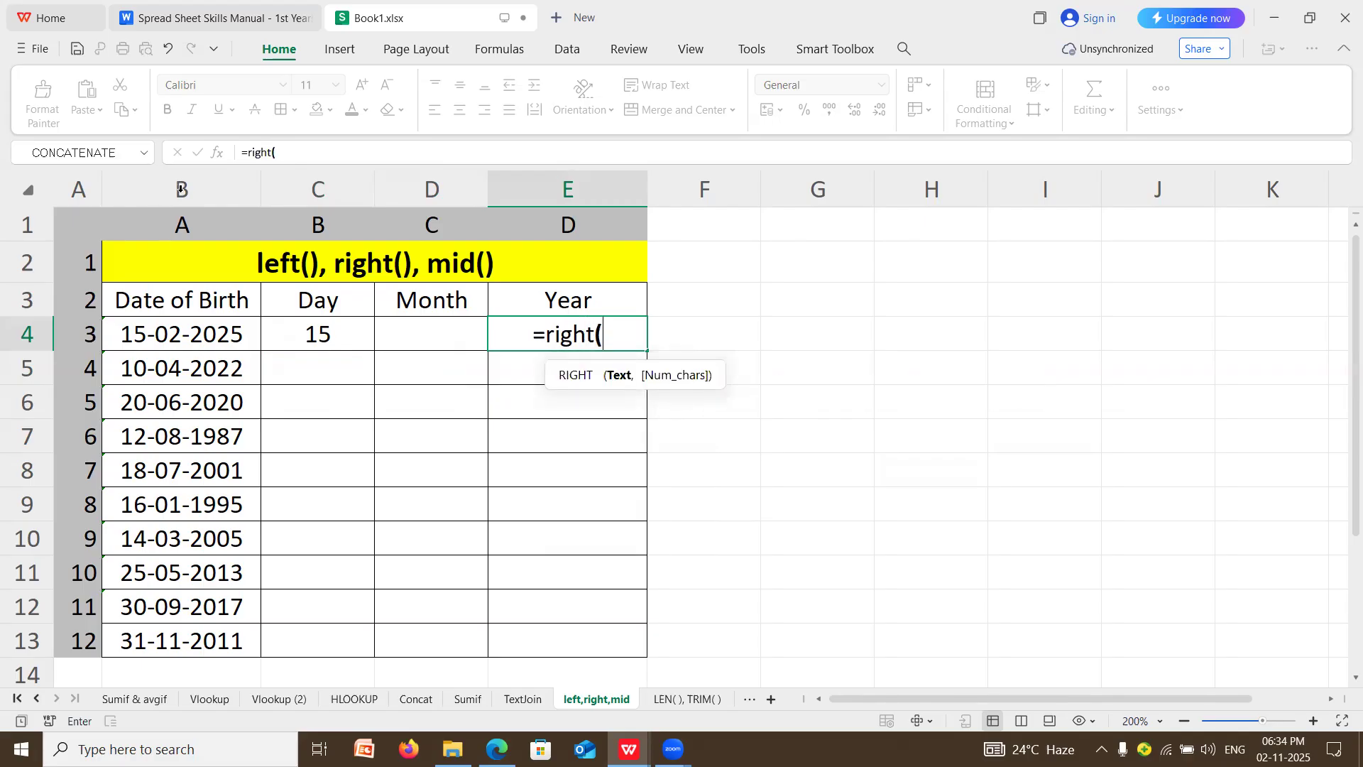
pyautogui.click(201, 334)
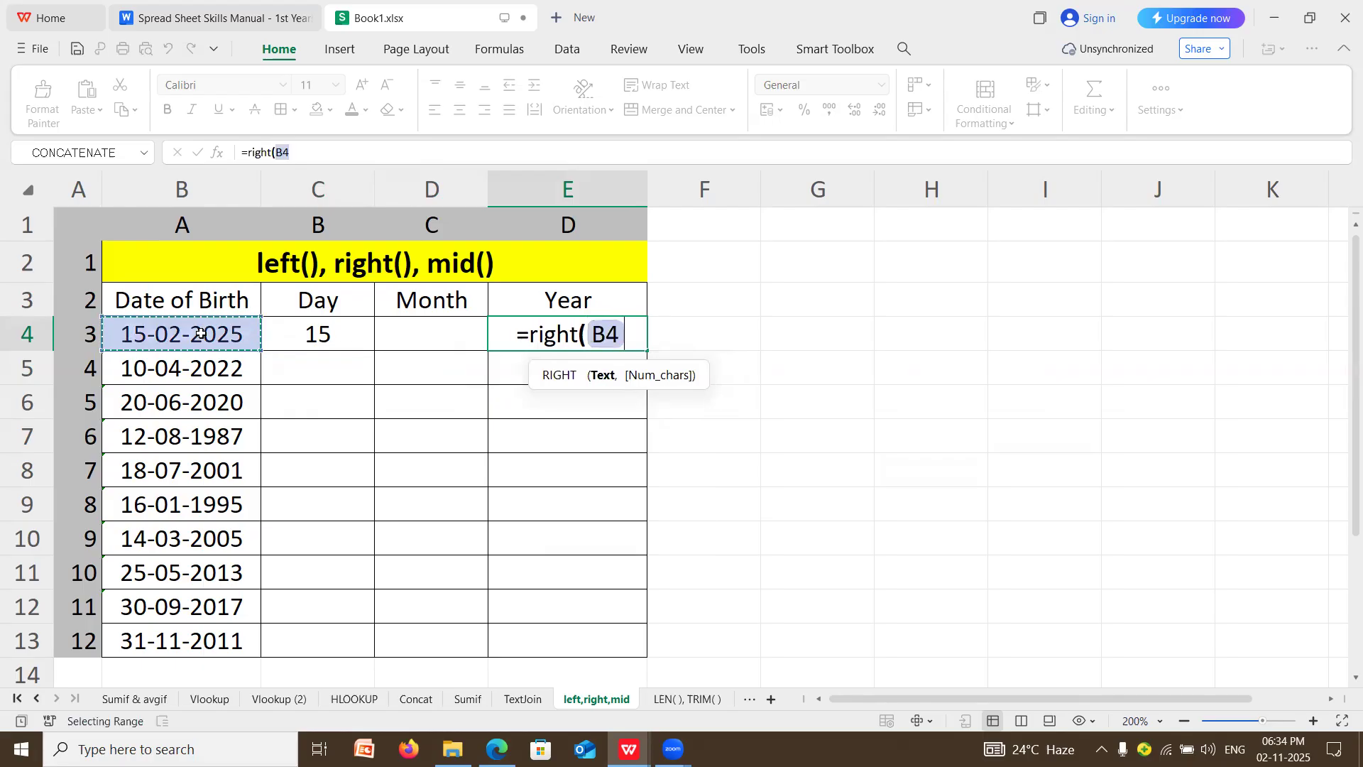
pyautogui.write(',')
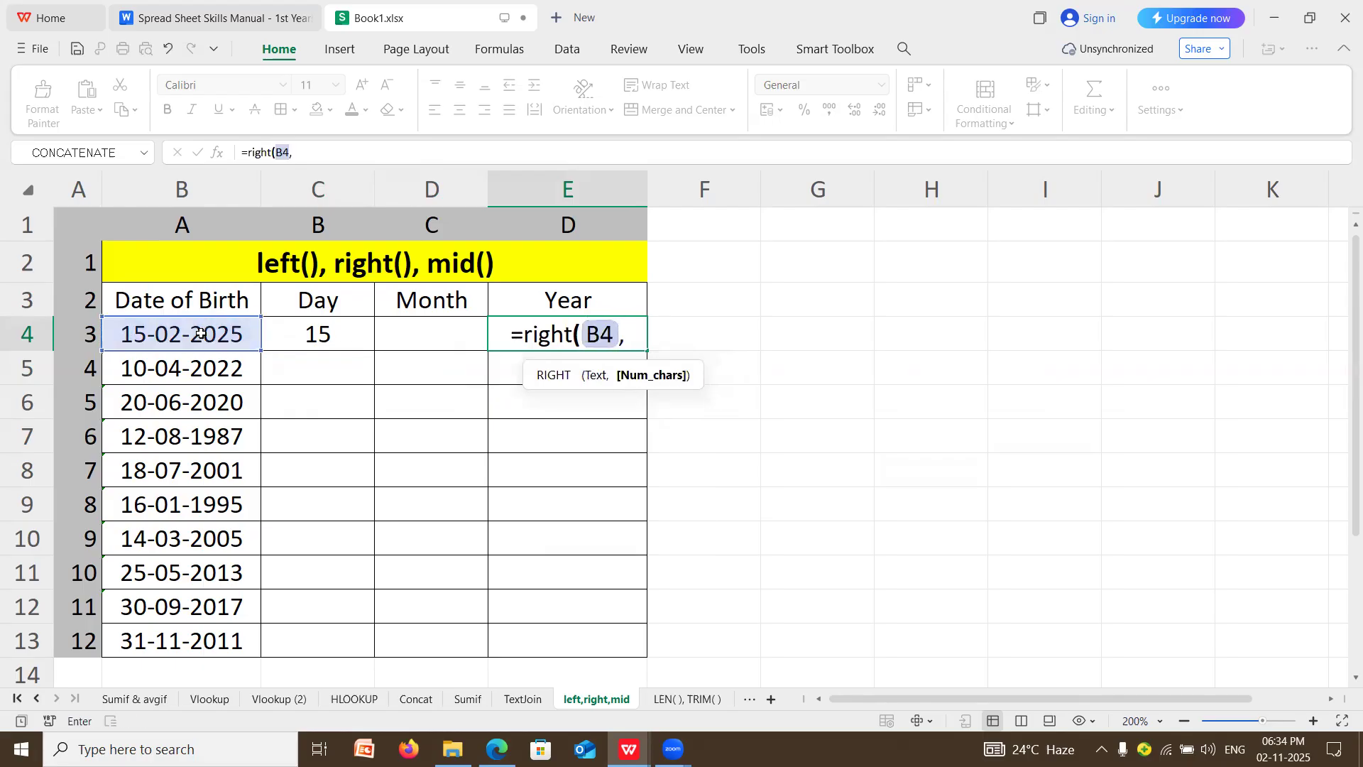
pyautogui.write('4)')
pyautogui.press('Return')
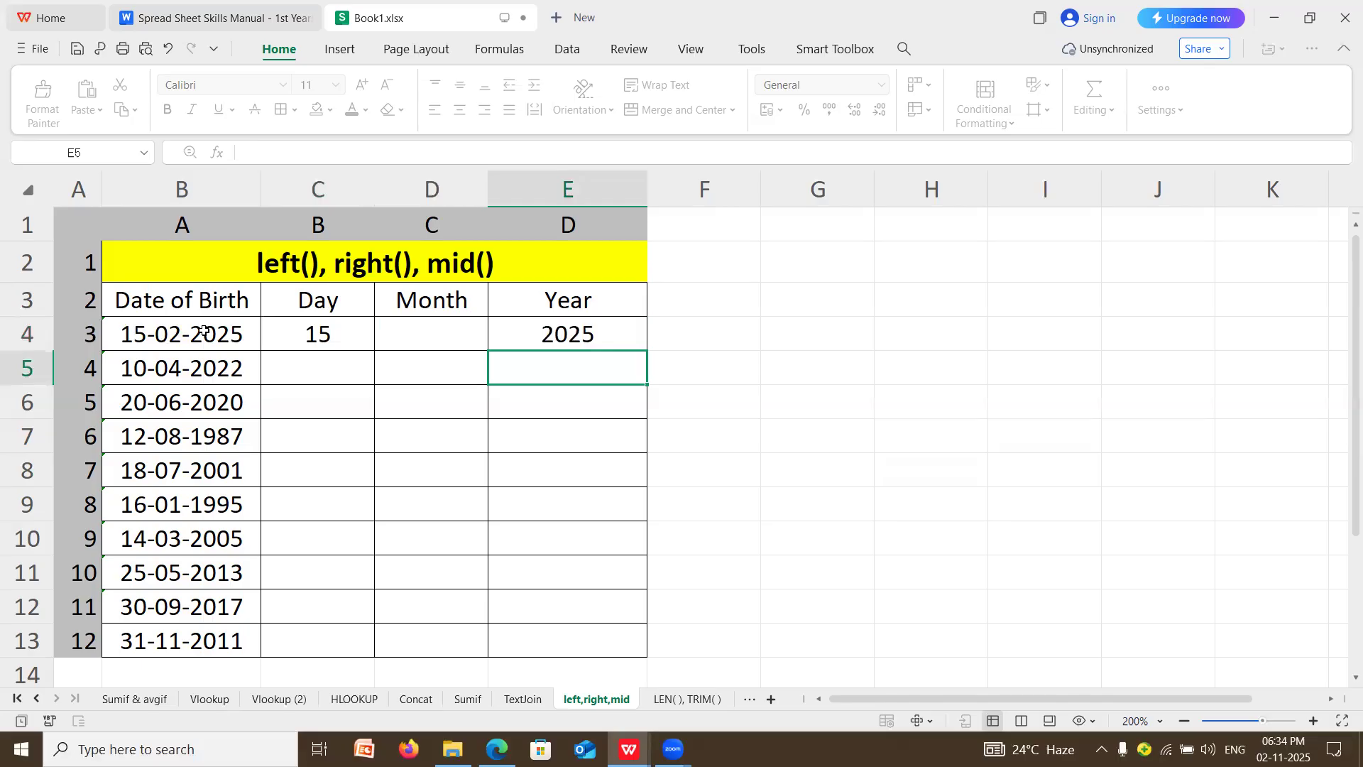
# Try to enter the formula =MID(4,2) in the first Month cell, D4
pyautogui.click(399, 343)
pyautogui.write('=mid')
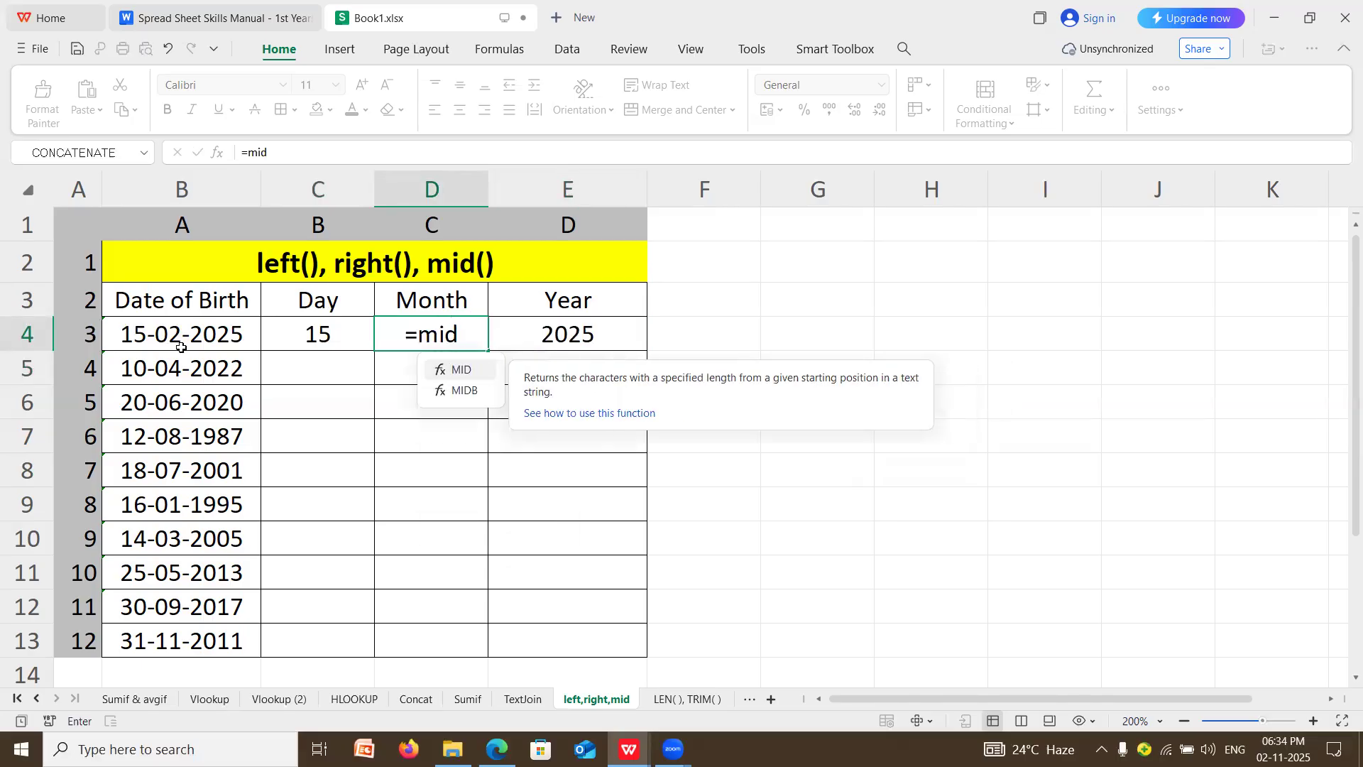
pyautogui.write('(')
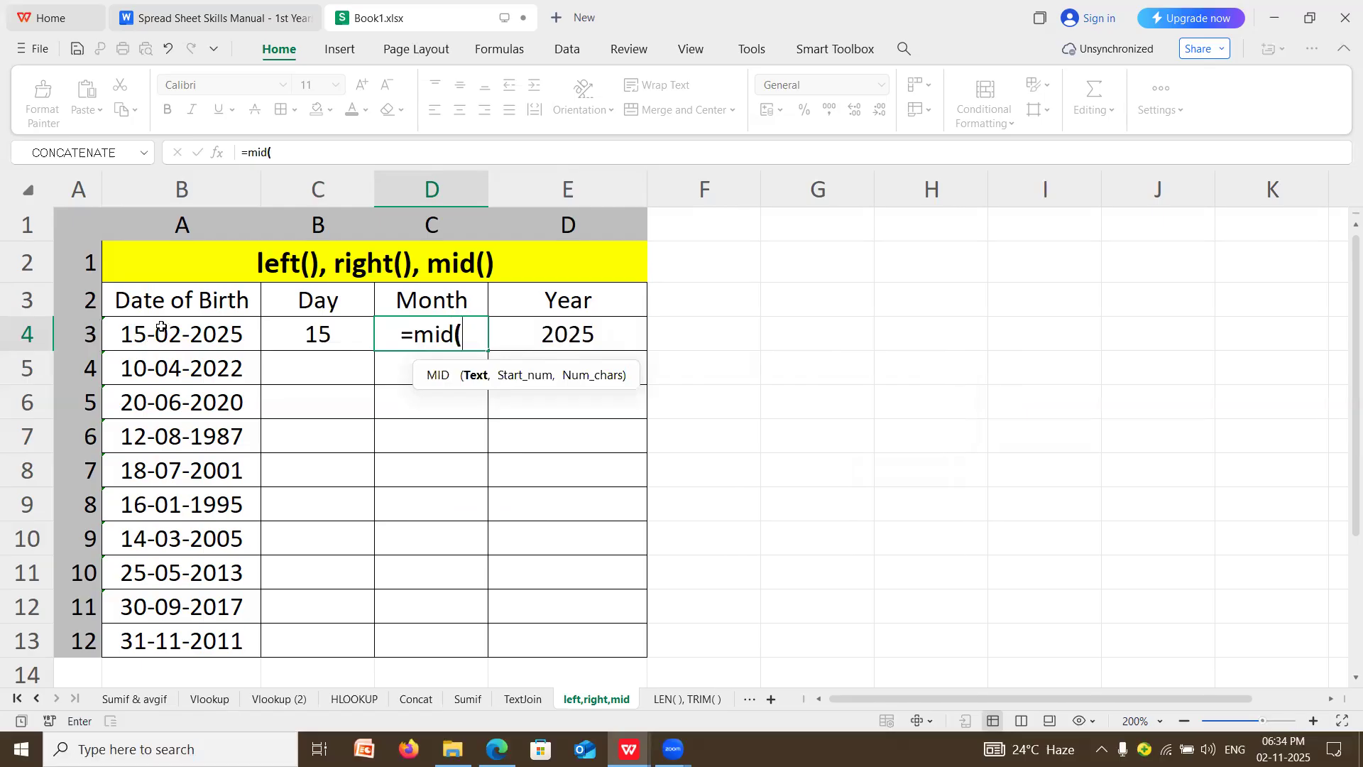
pyautogui.write('4,')
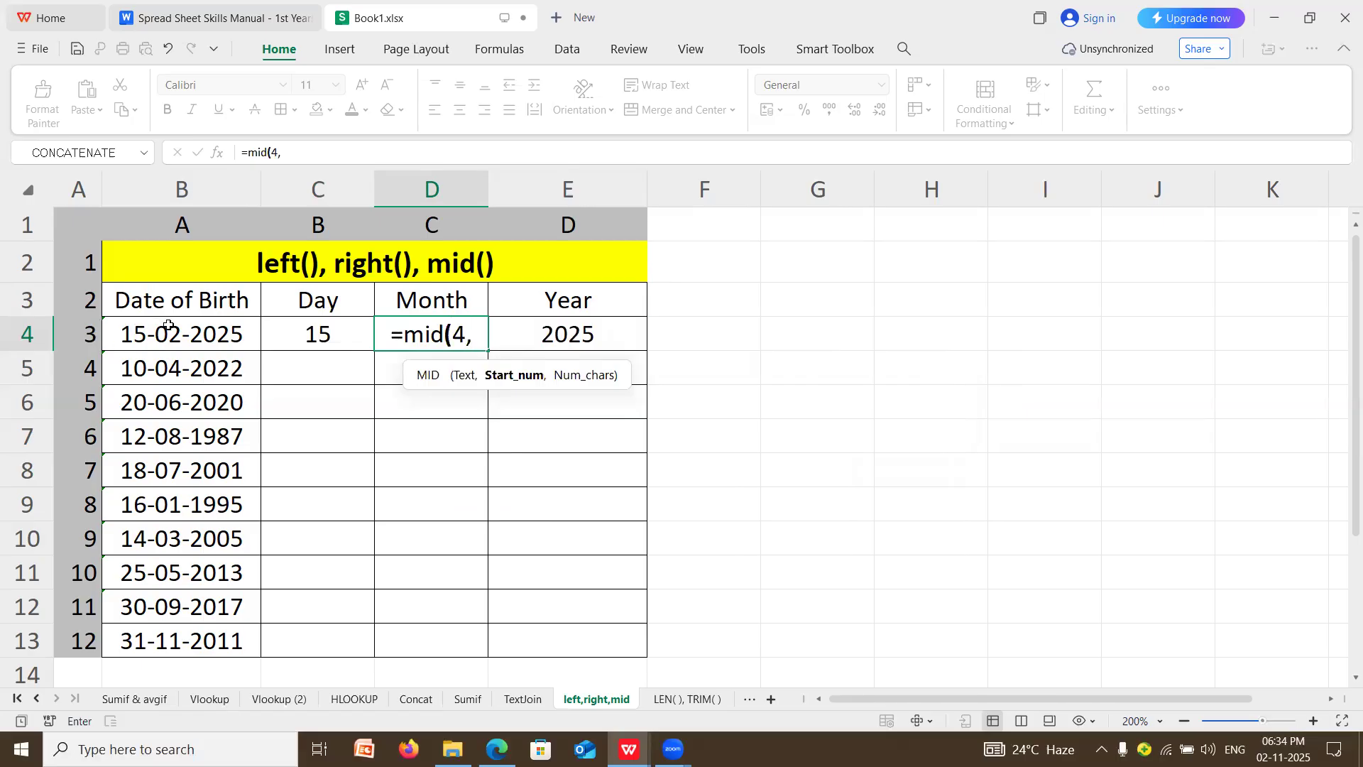
pyautogui.write('2')
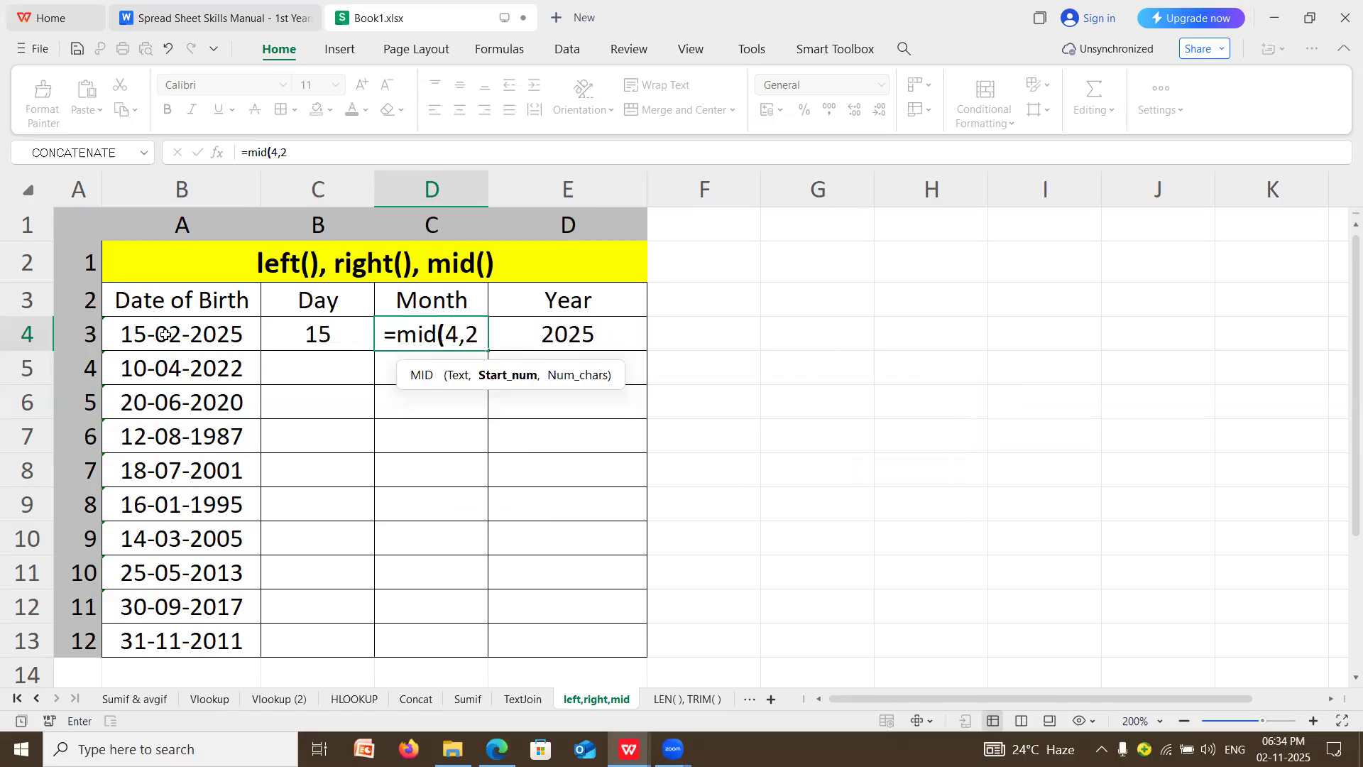
pyautogui.write('(')
pyautogui.press('BackSpace')
pyautogui.write(')')
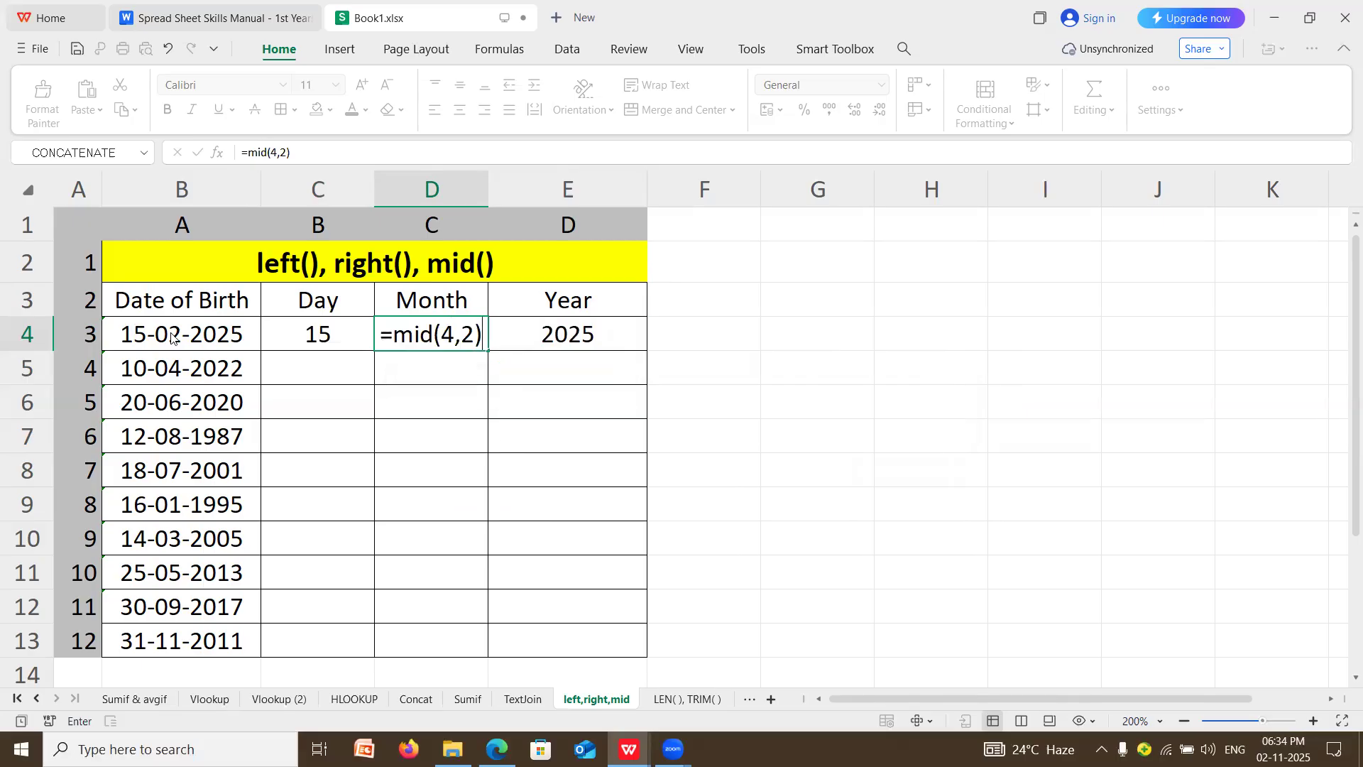
pyautogui.press('Return')
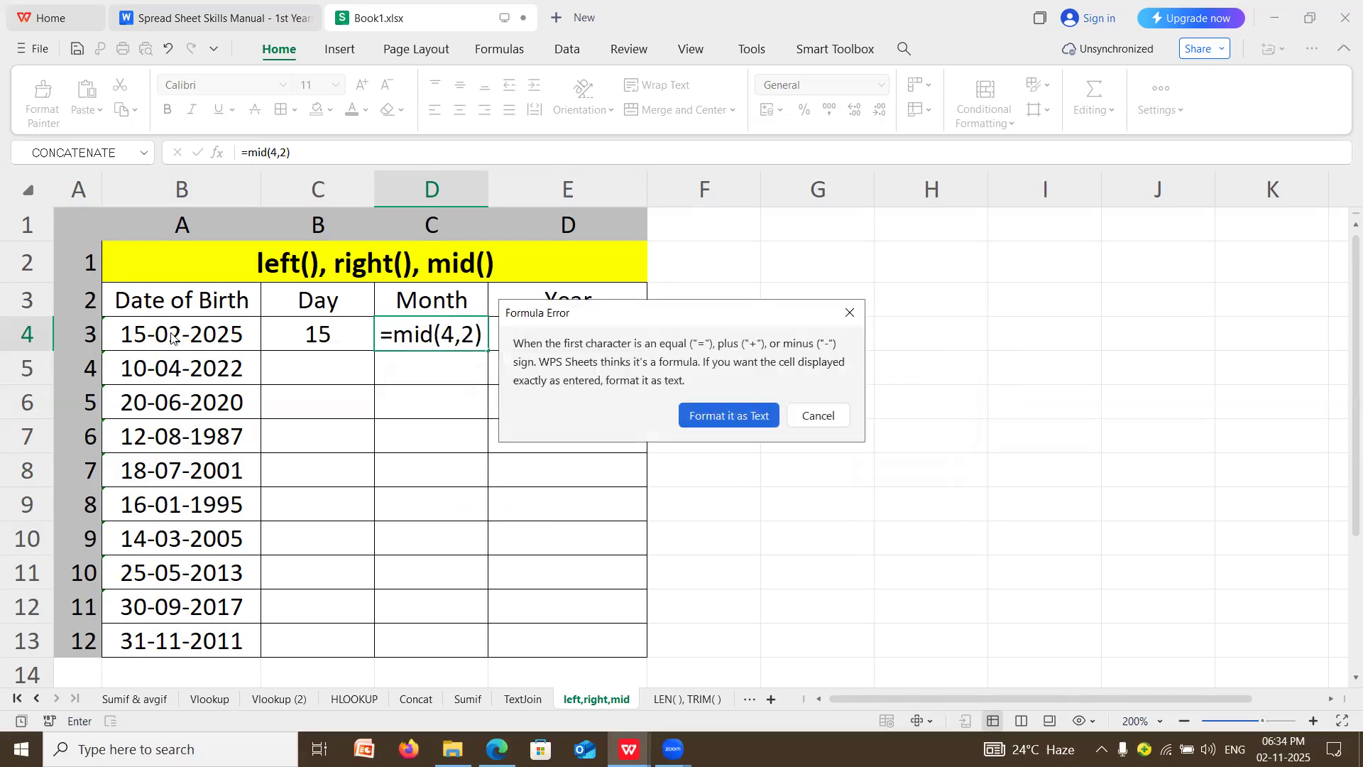
pyautogui.click(852, 317)
# Add B4 as the text argument of the D4 formula, making it =MID(B4,4,2)
pyautogui.click(443, 334)
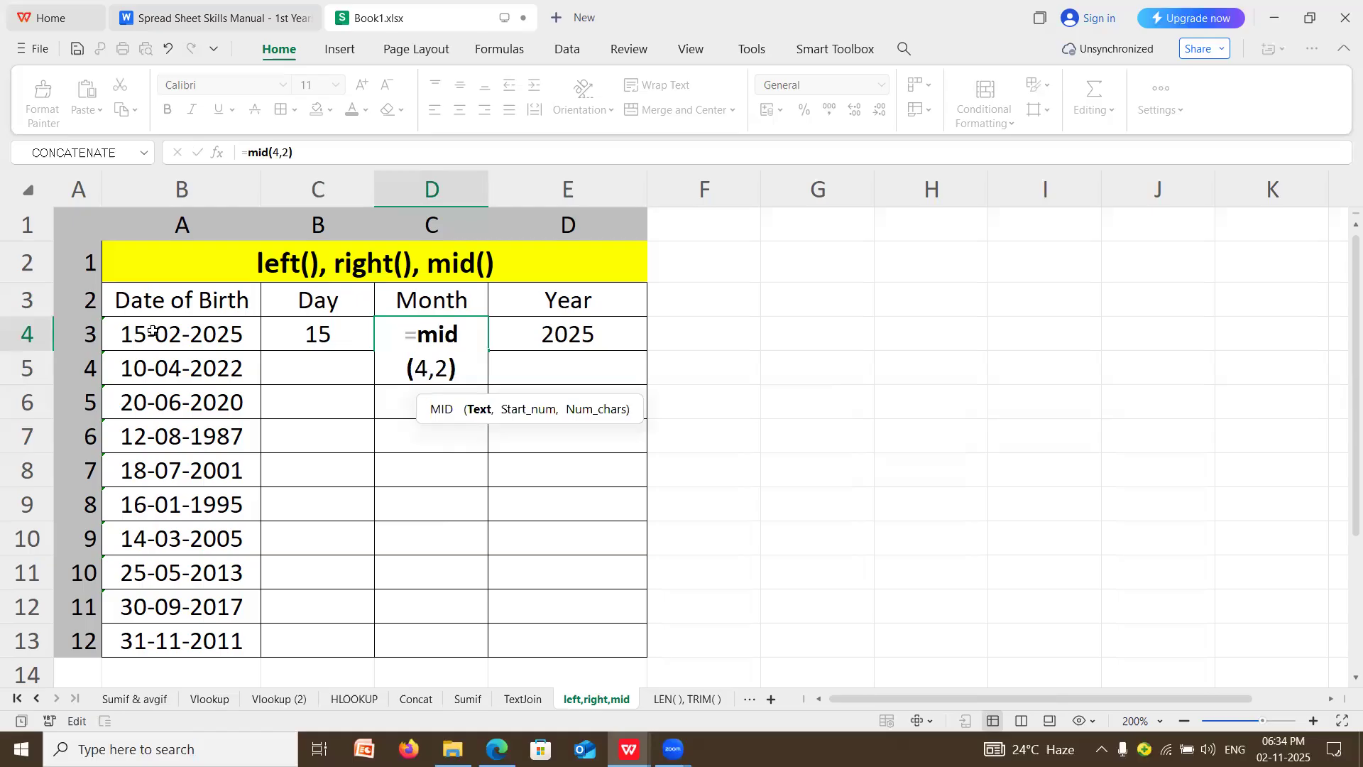
pyautogui.write('b4')
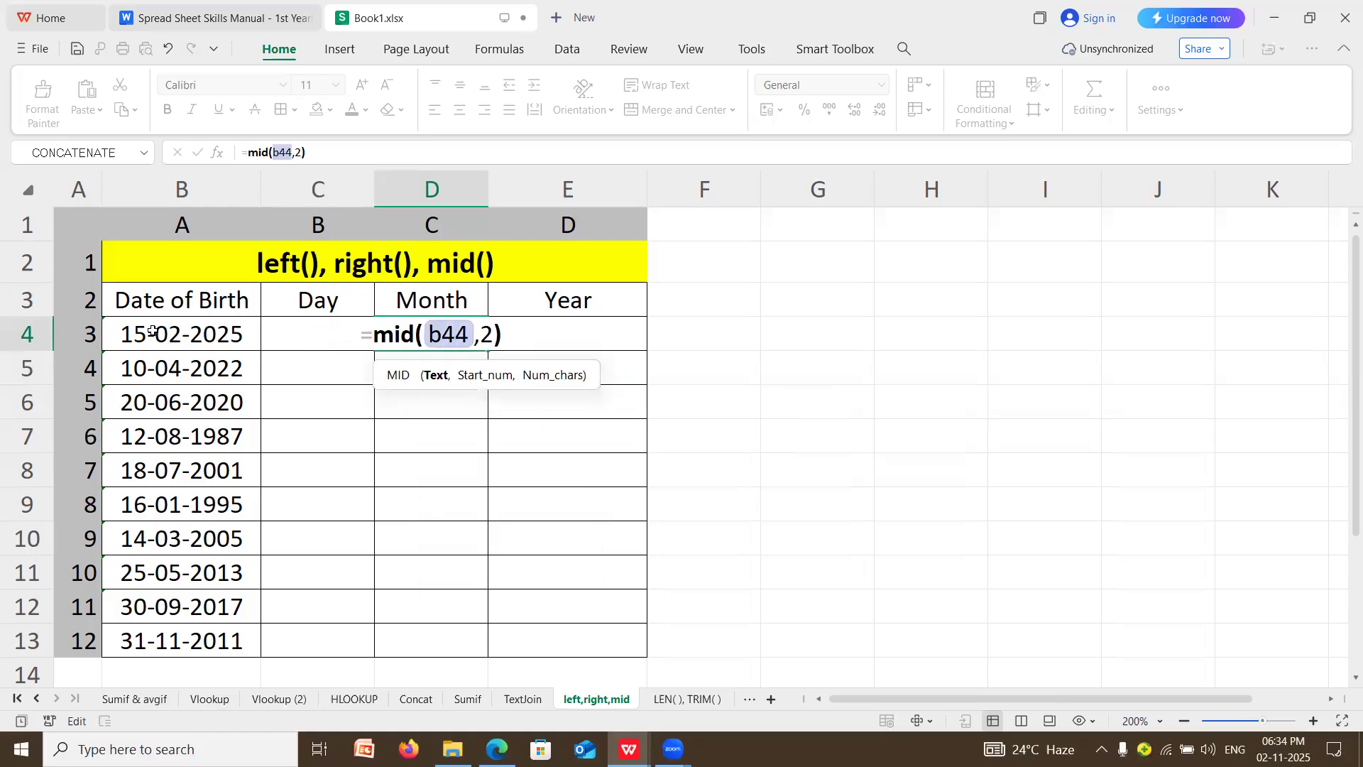
pyautogui.write(',')
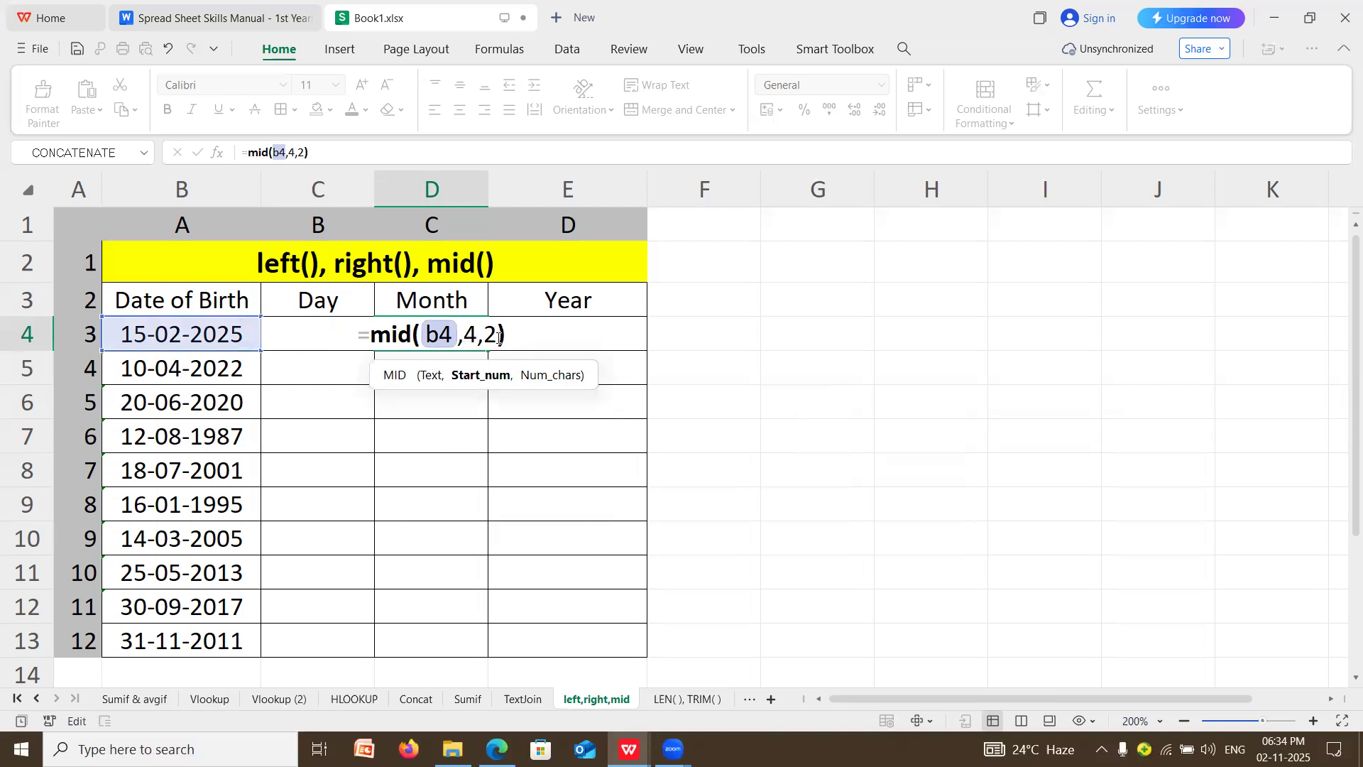
pyautogui.press('Return')
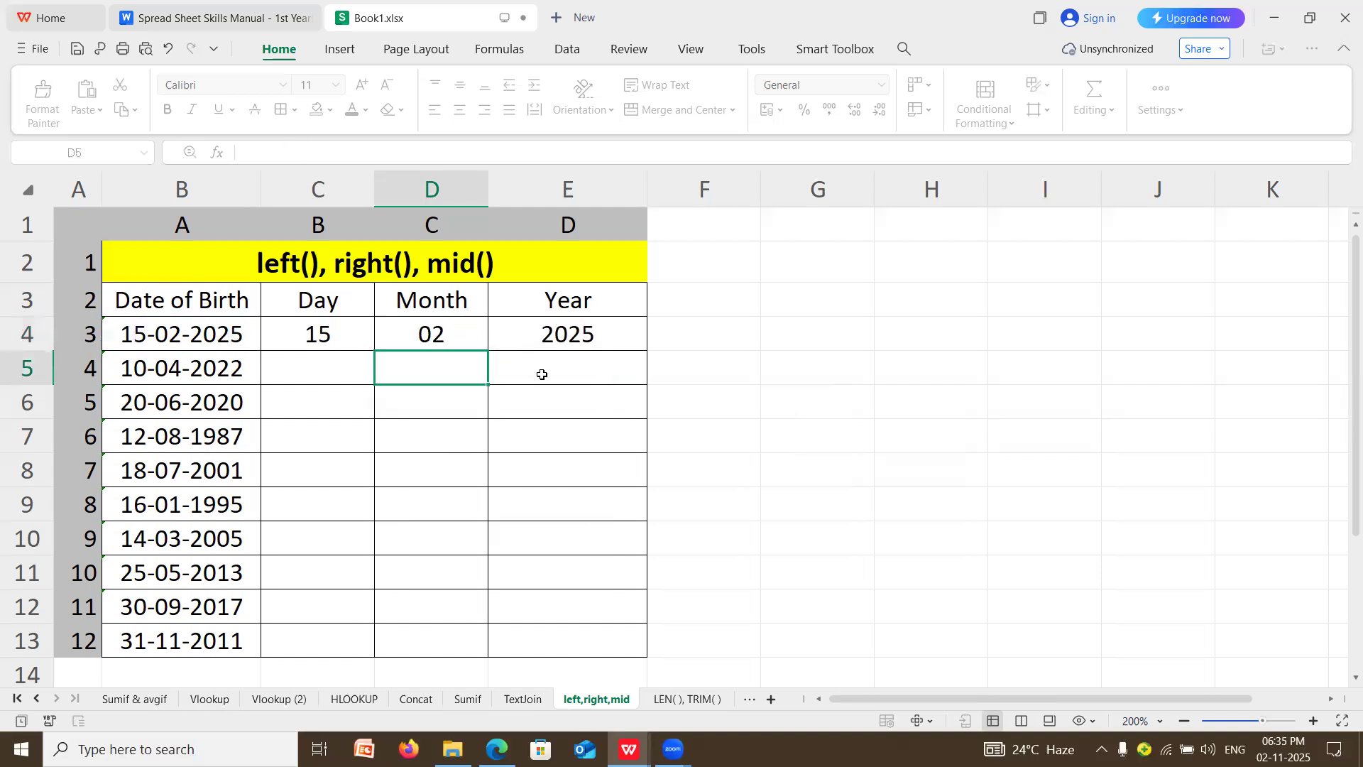
# Fill the Day, Month and Year formulas in C4:E4 down through row 13
pyautogui.click(431, 330)
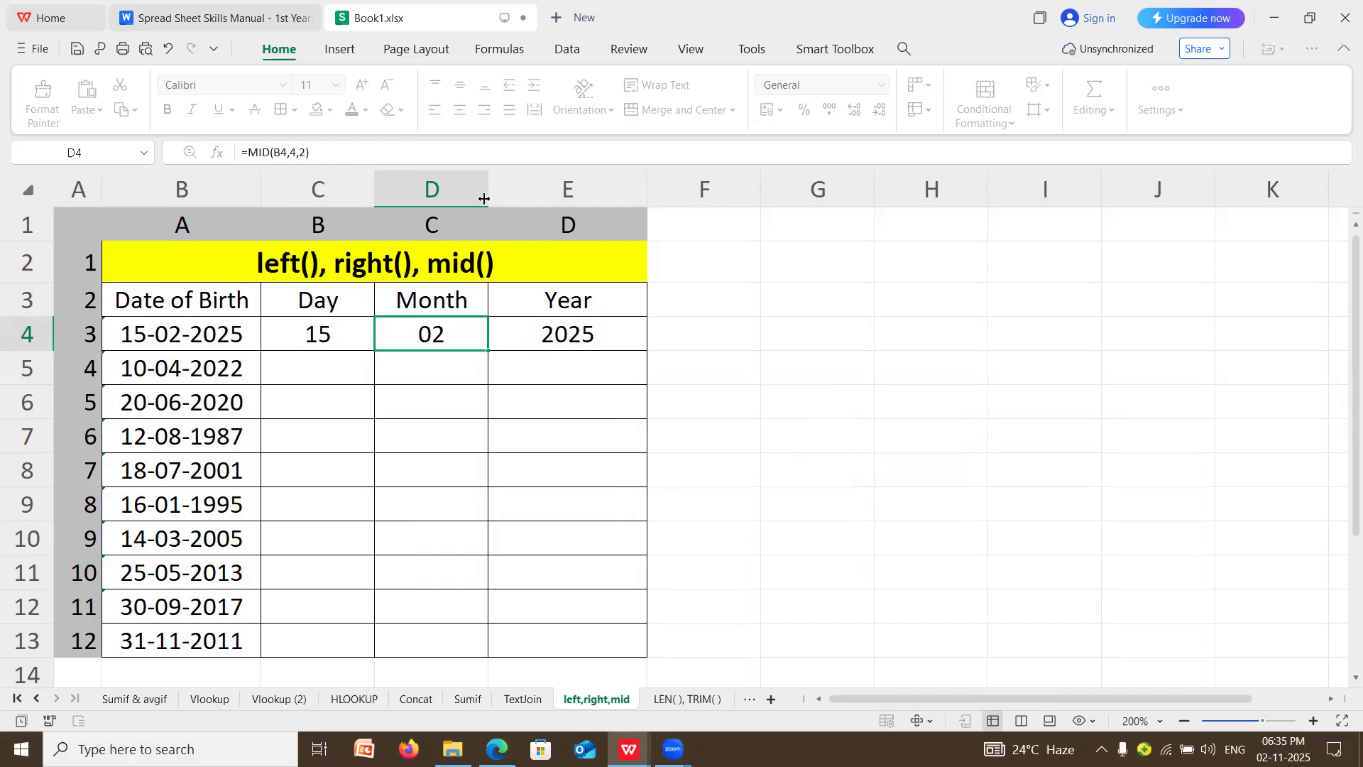
pyautogui.moveTo(321, 334); pyautogui.dragTo(564, 338)
pyautogui.moveTo(640, 444); pyautogui.dragTo(639, 647)
# Clear the Month cells D4:D13 and enter the formula =MID(B4,4,2) again in D4
pyautogui.moveTo(431, 335); pyautogui.dragTo(442, 648)
pyautogui.press('Delete')
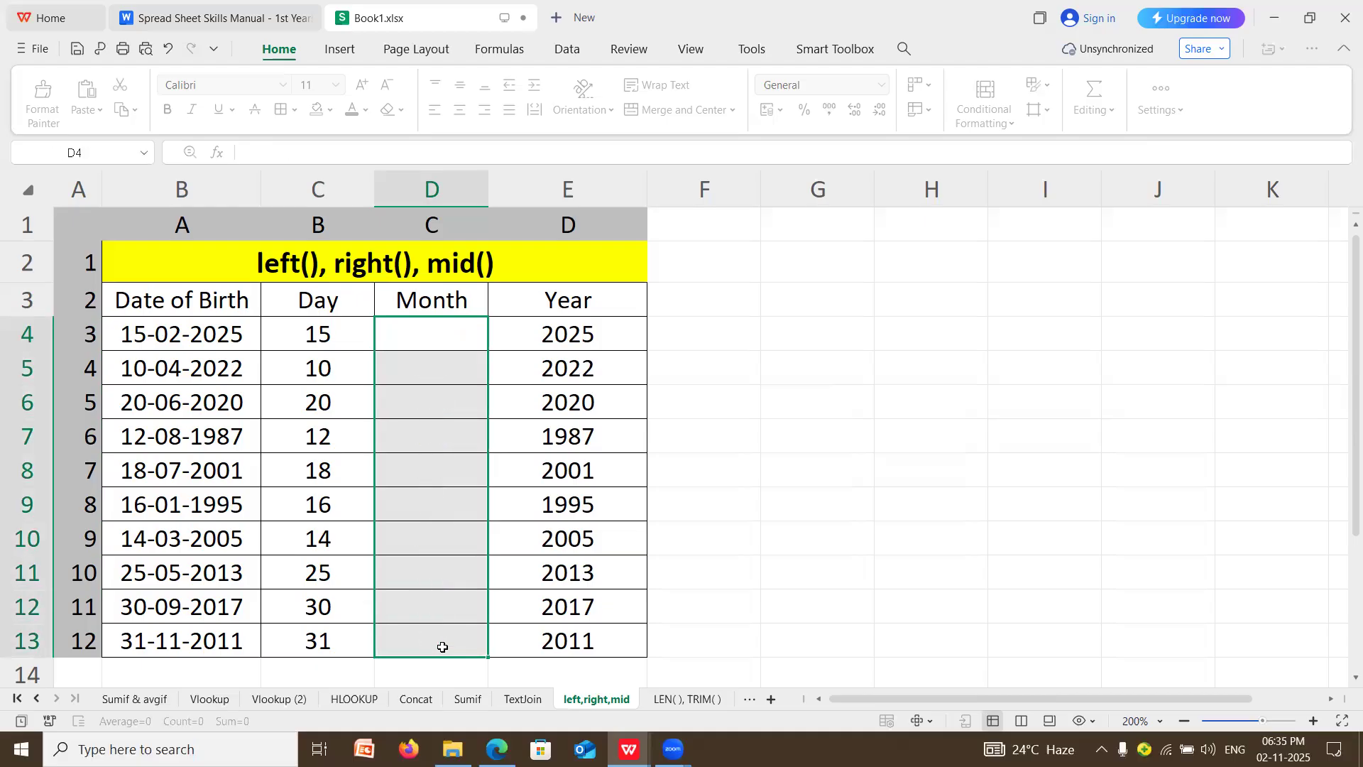
pyautogui.click(395, 329)
pyautogui.write('=')
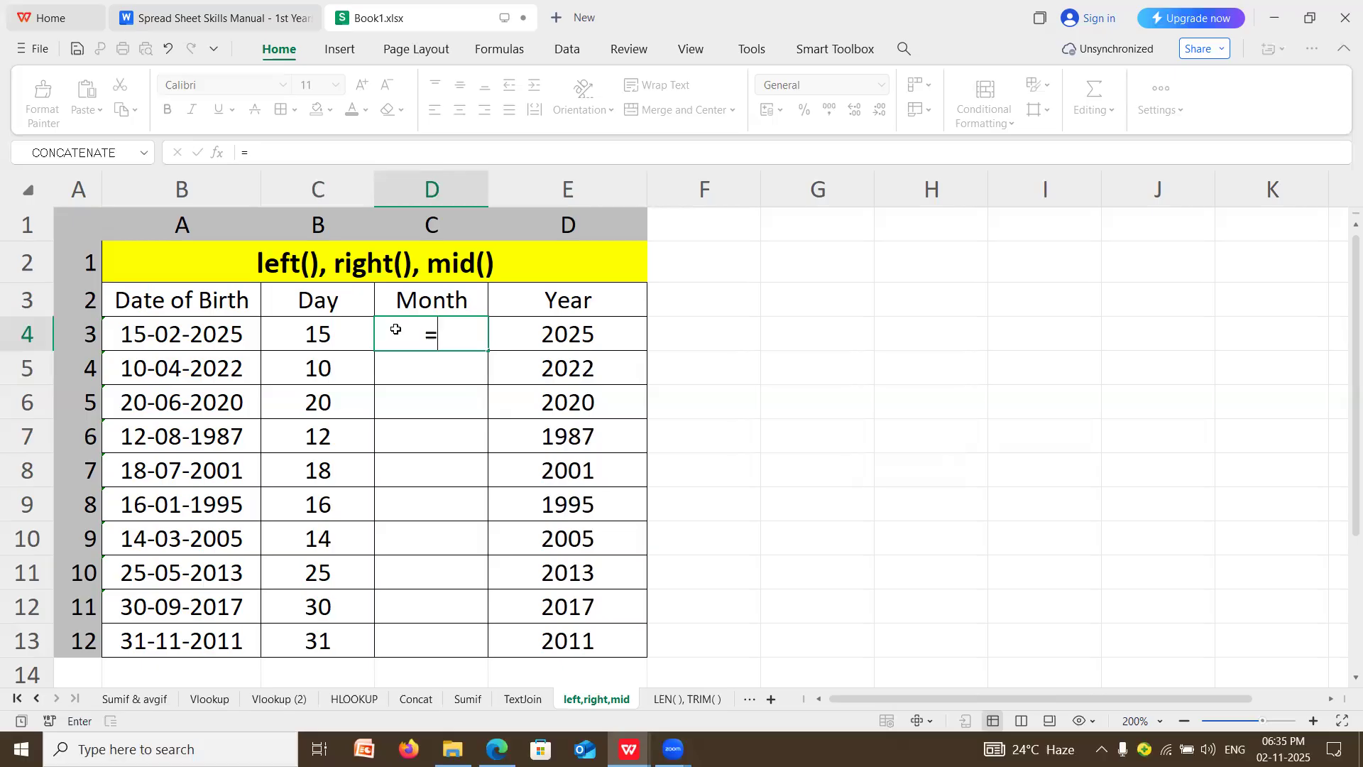
pyautogui.write('mid(')
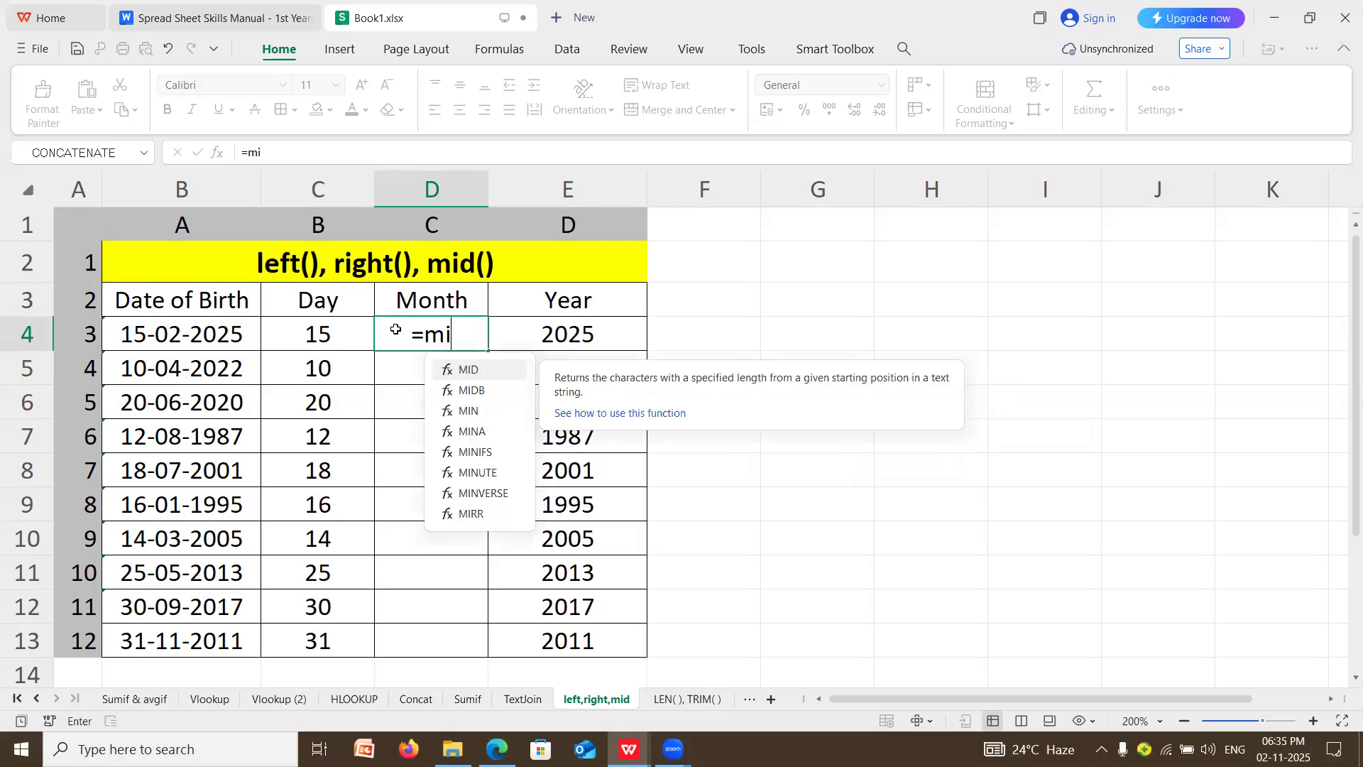
pyautogui.click(123, 339)
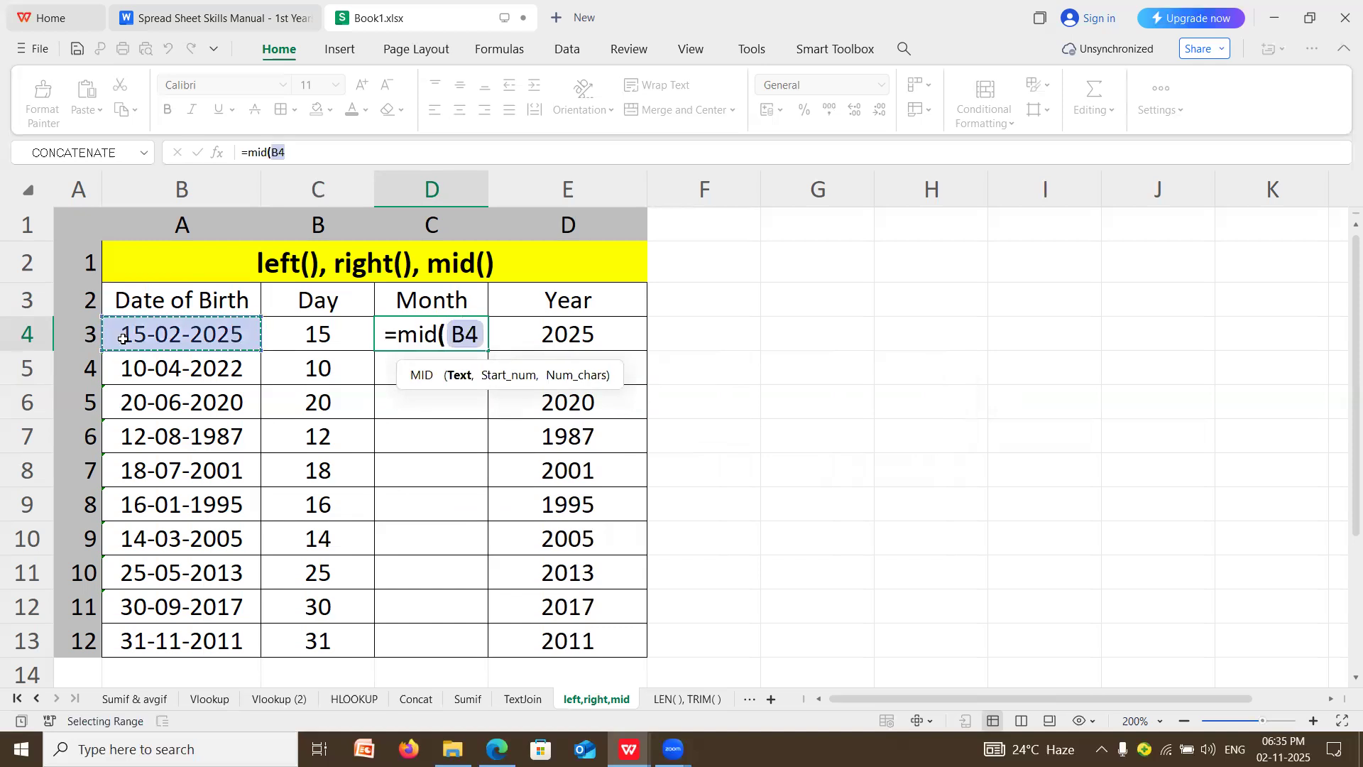
pyautogui.write(',4,')
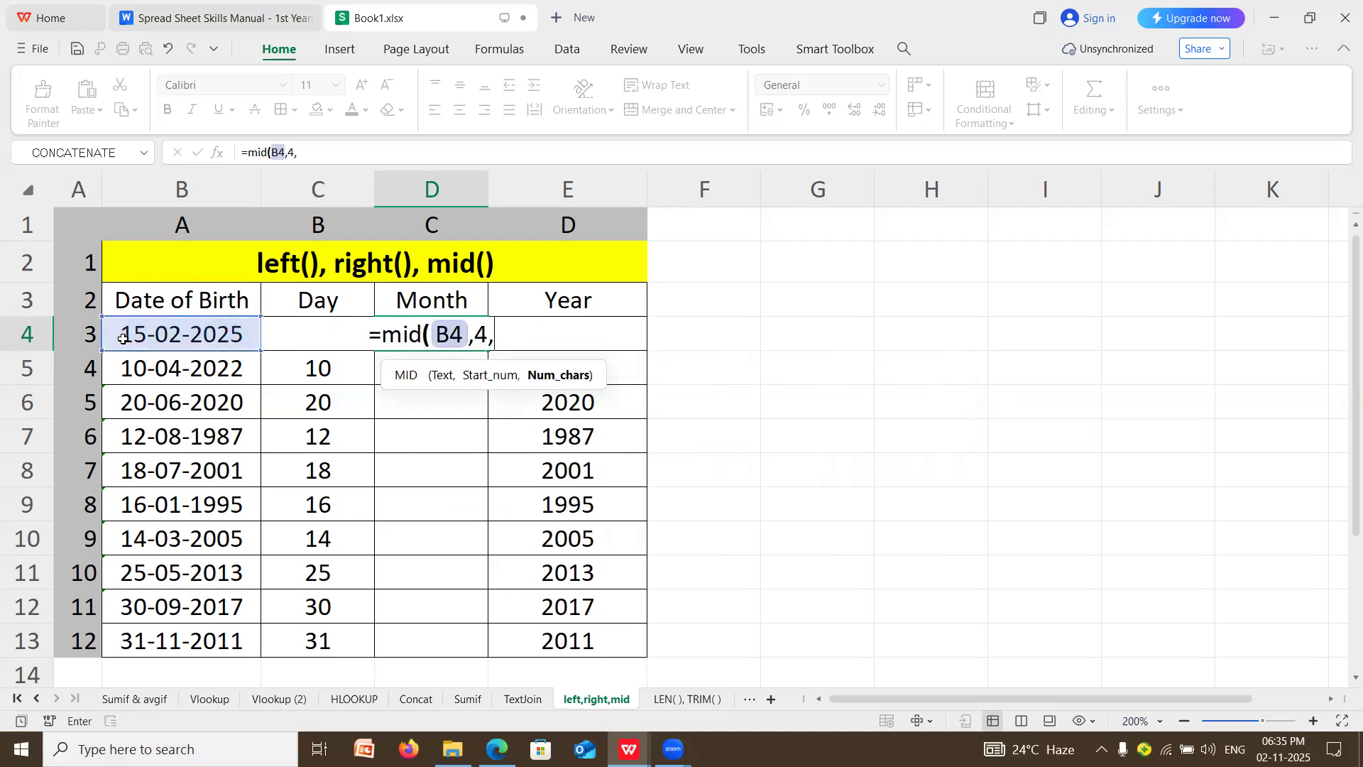
pyautogui.write('2)')
pyautogui.press('Return')
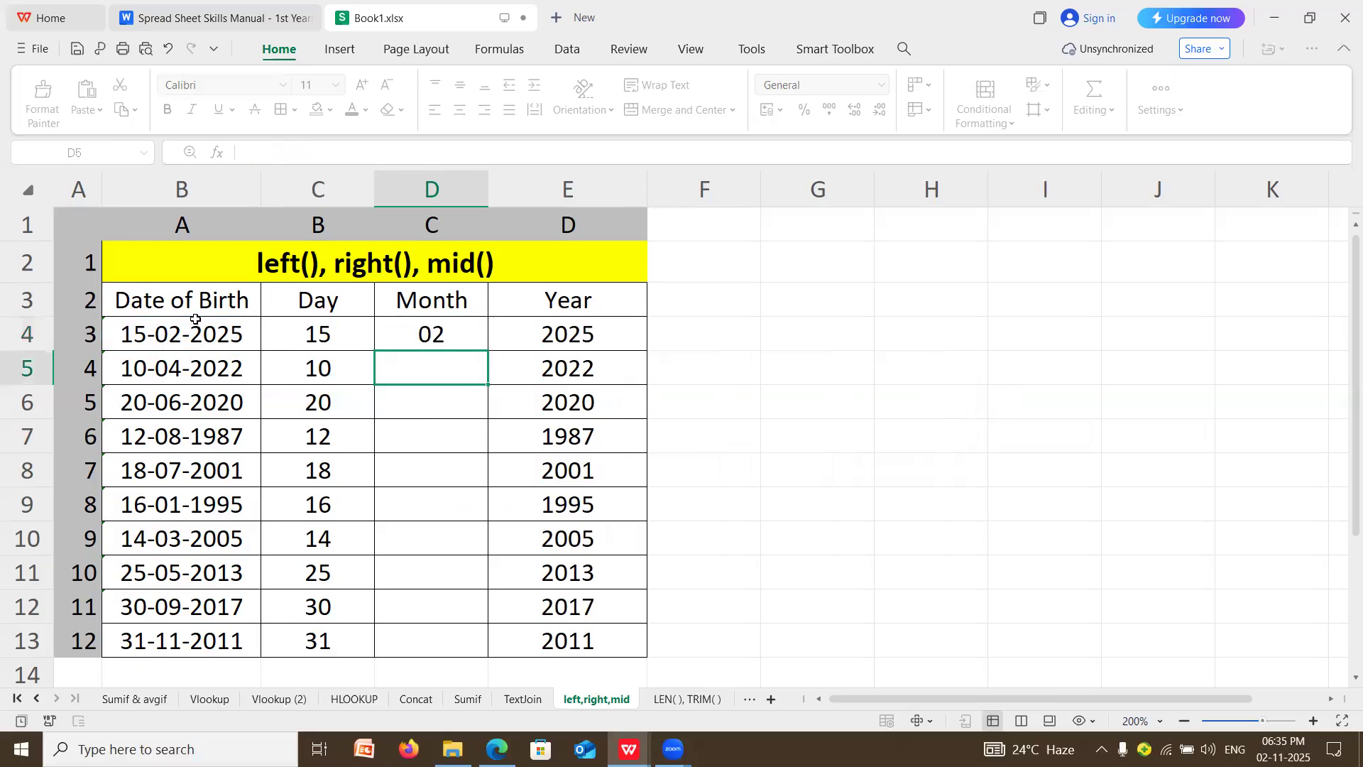
# Copy the Month formula from D4 down through D13
pyautogui.click(426, 347)
pyautogui.moveTo(487, 351); pyautogui.dragTo(474, 675)
pyautogui.click(946, 535)
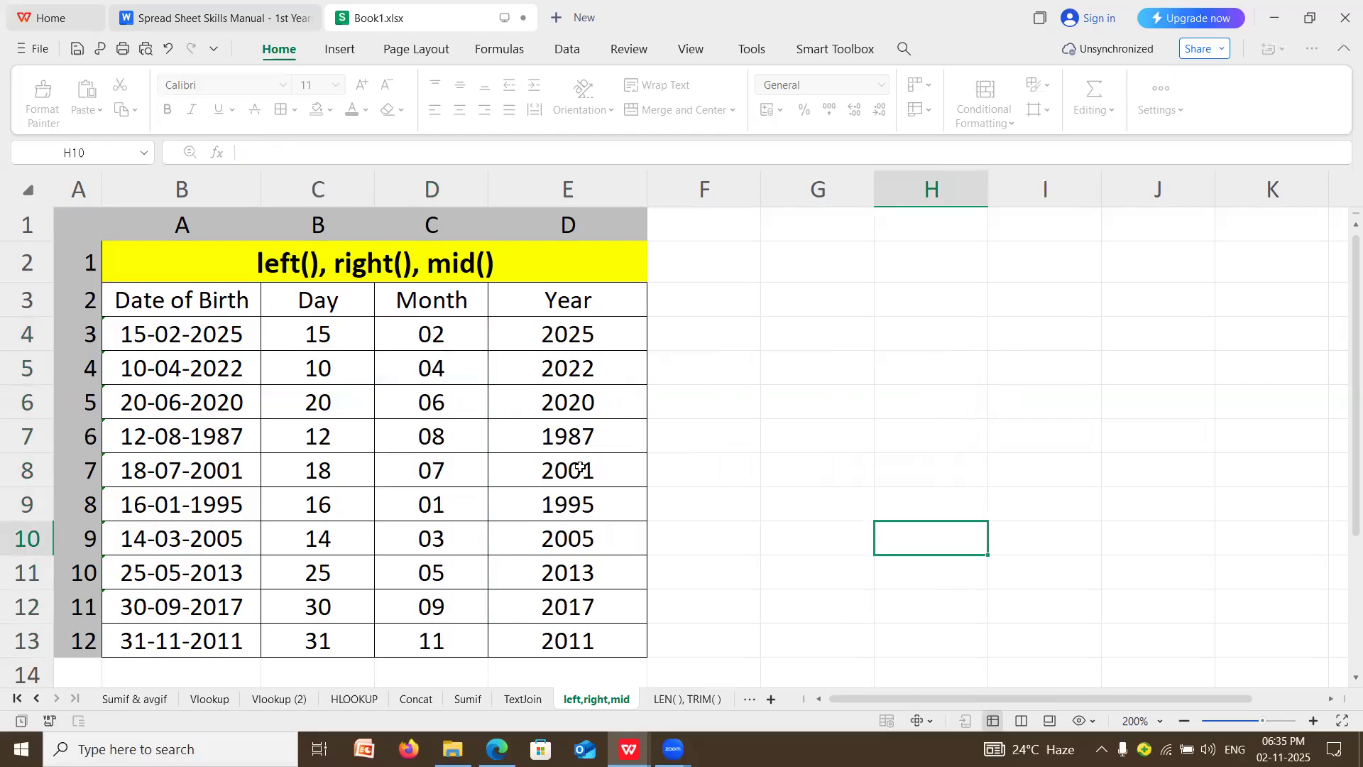
# Open the LEN( ), TRIM( ) sheet and review the layout of its text, length and trimmed-text table
pyautogui.click(671, 701)
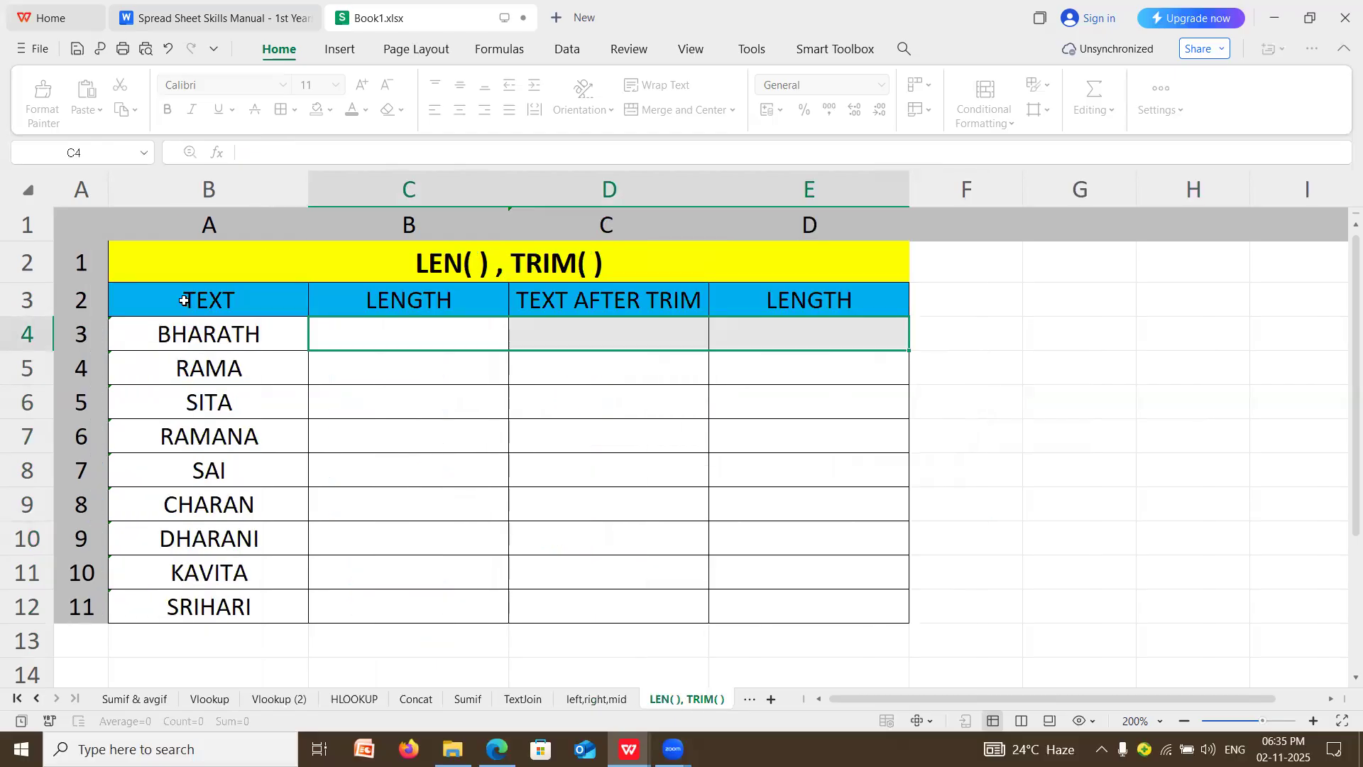
pyautogui.moveTo(184, 300); pyautogui.dragTo(371, 301)
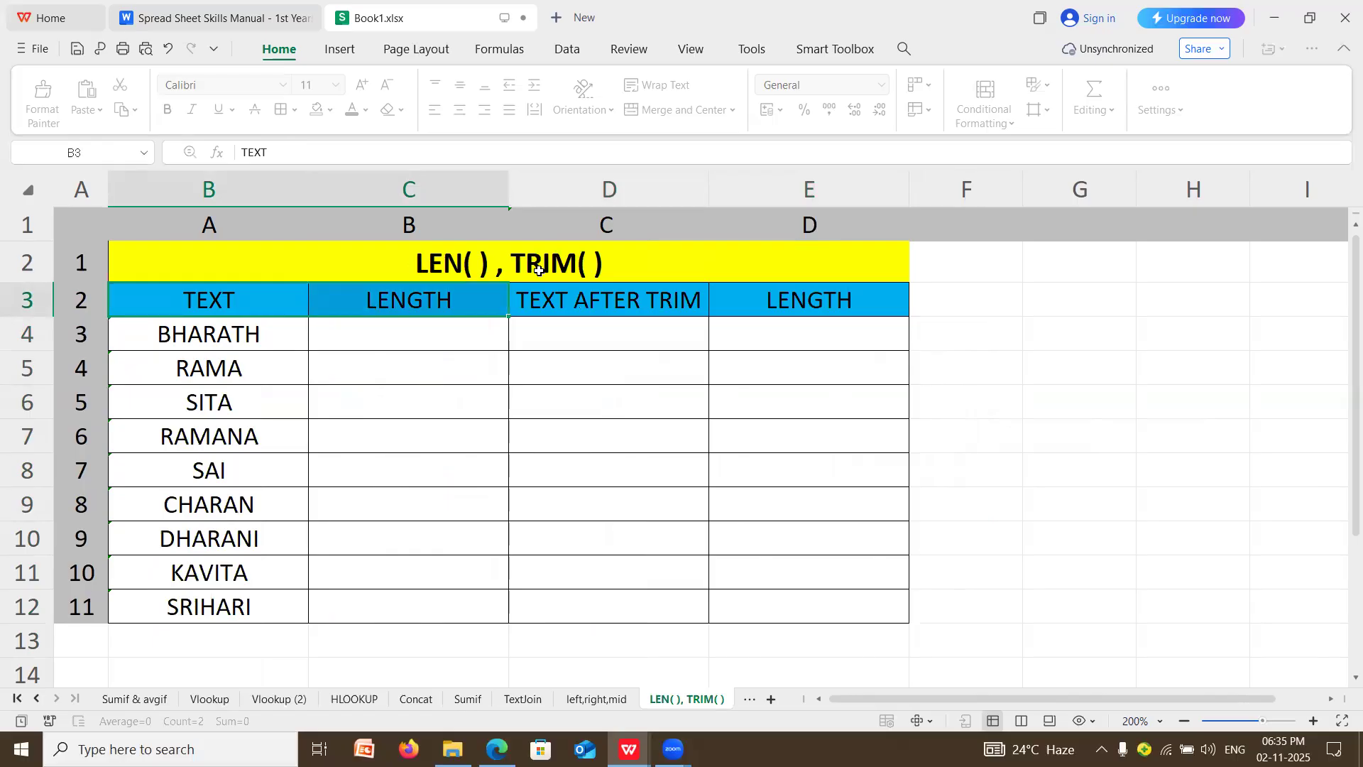
pyautogui.moveTo(216, 298); pyautogui.dragTo(869, 614)
pyautogui.click(1155, 604)
pyautogui.moveTo(210, 300); pyautogui.dragTo(203, 607)
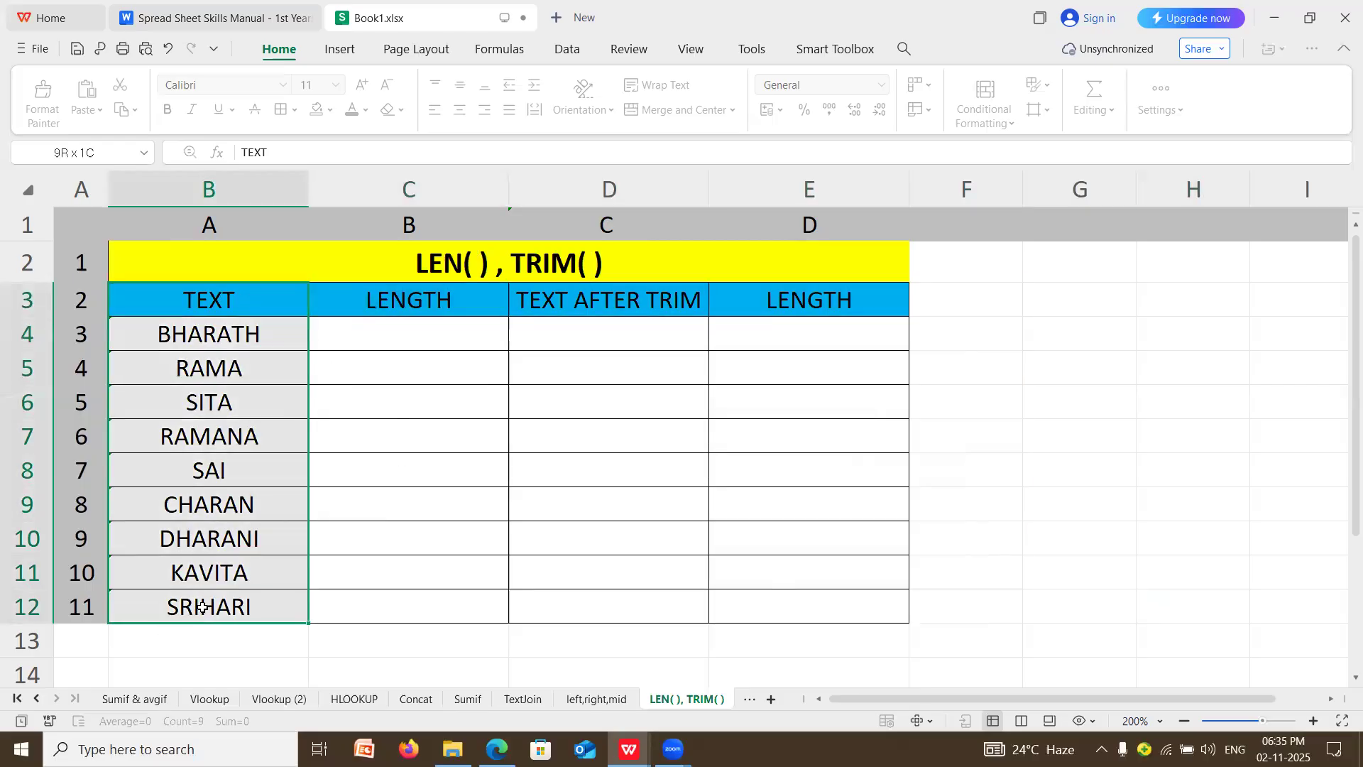
# Inspect the content of B4 for extra spaces before and after the text
pyautogui.click(219, 334)
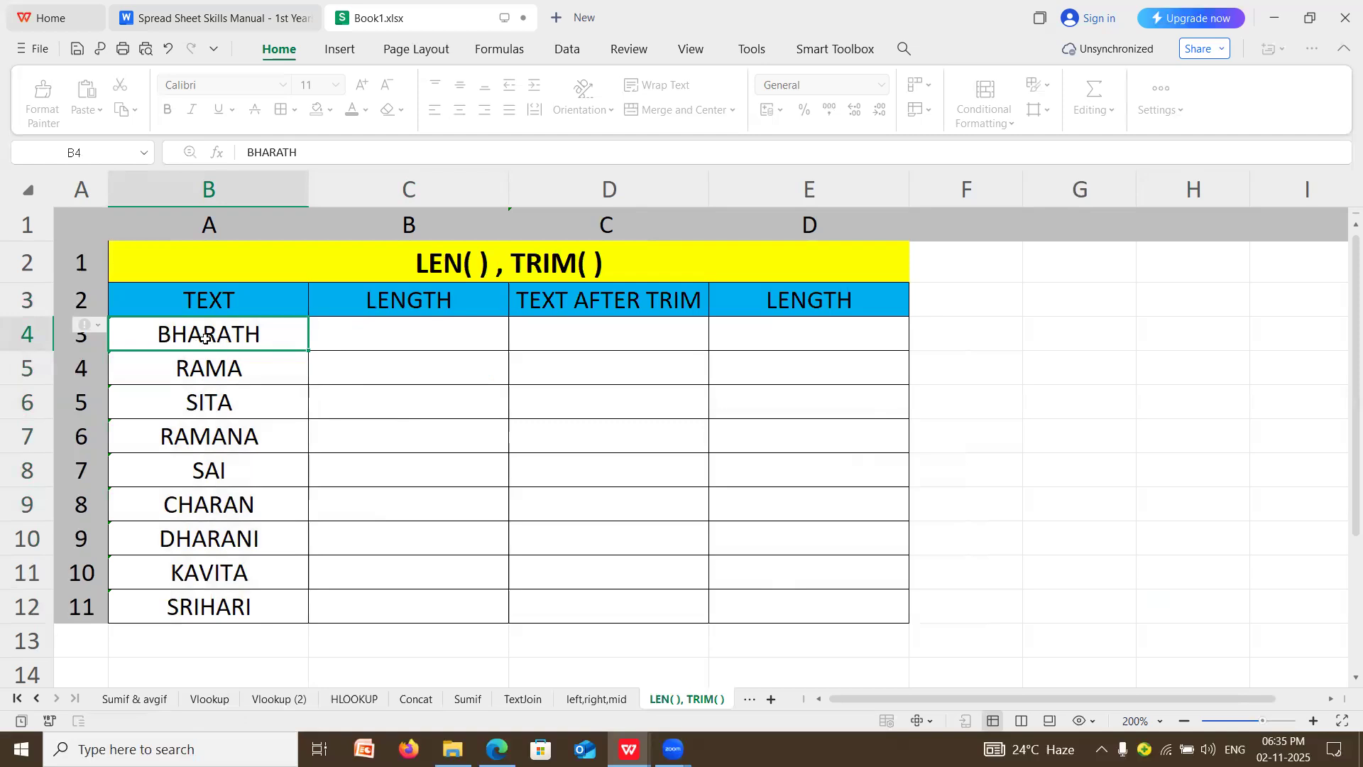
pyautogui.click(253, 160)
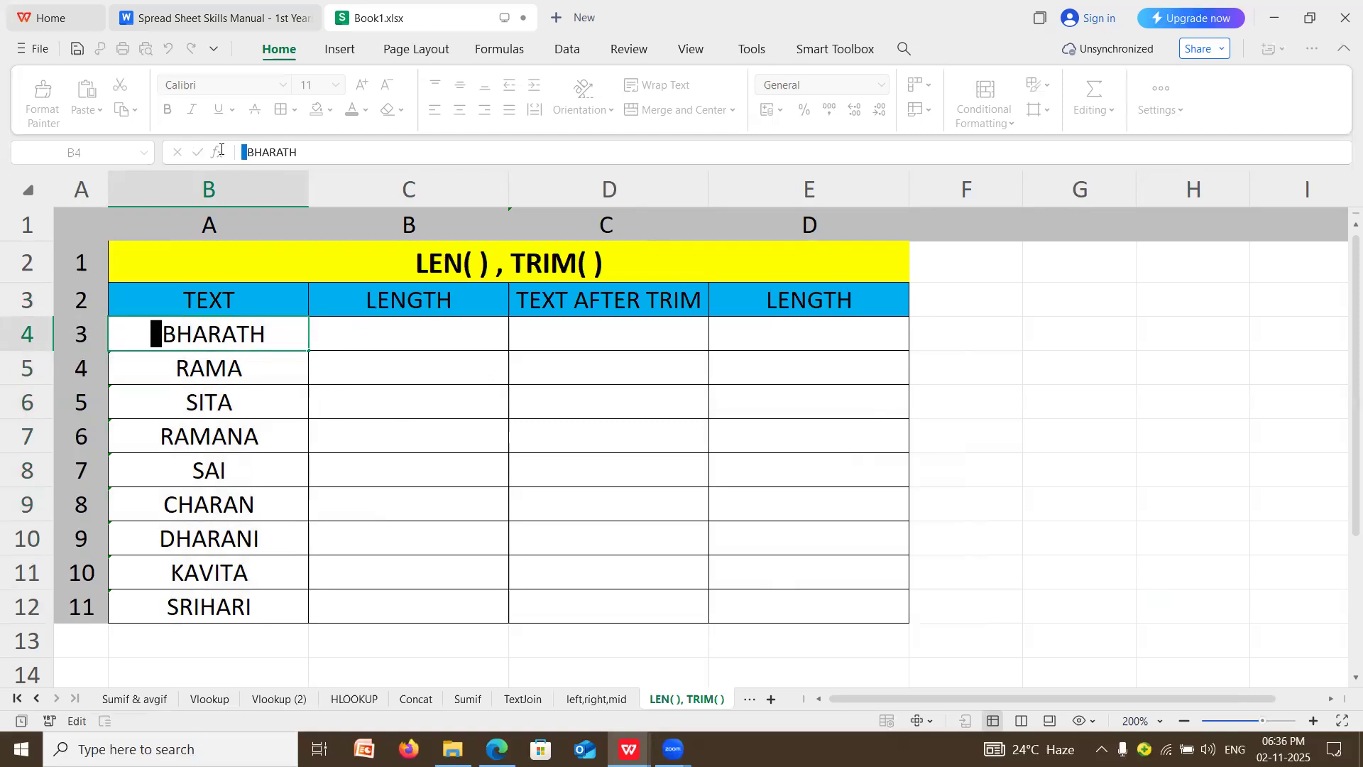
pyautogui.click(297, 155)
pyautogui.moveTo(298, 155); pyautogui.dragTo(319, 153)
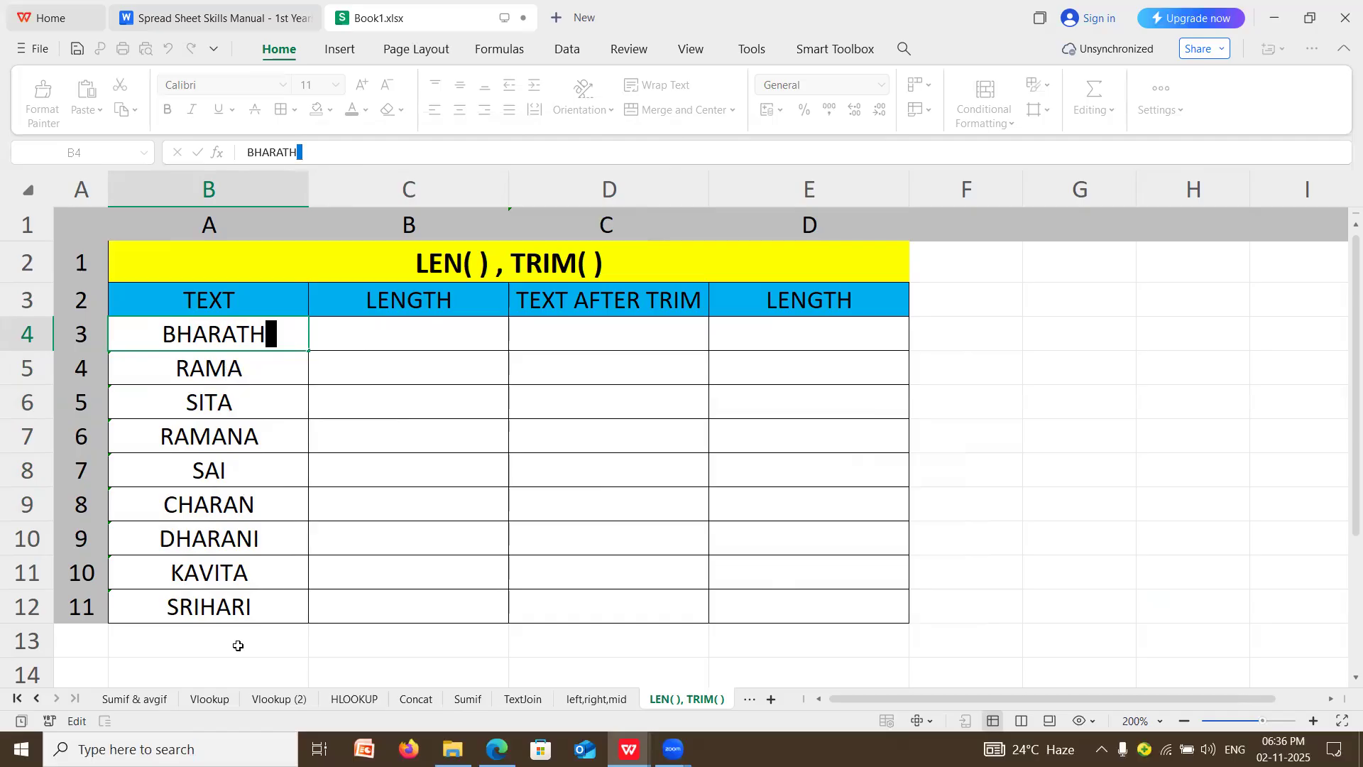
# Enter the formula =LEN(B4) in C4 and fill it down through C12
pyautogui.click(380, 330)
pyautogui.write('=len(')
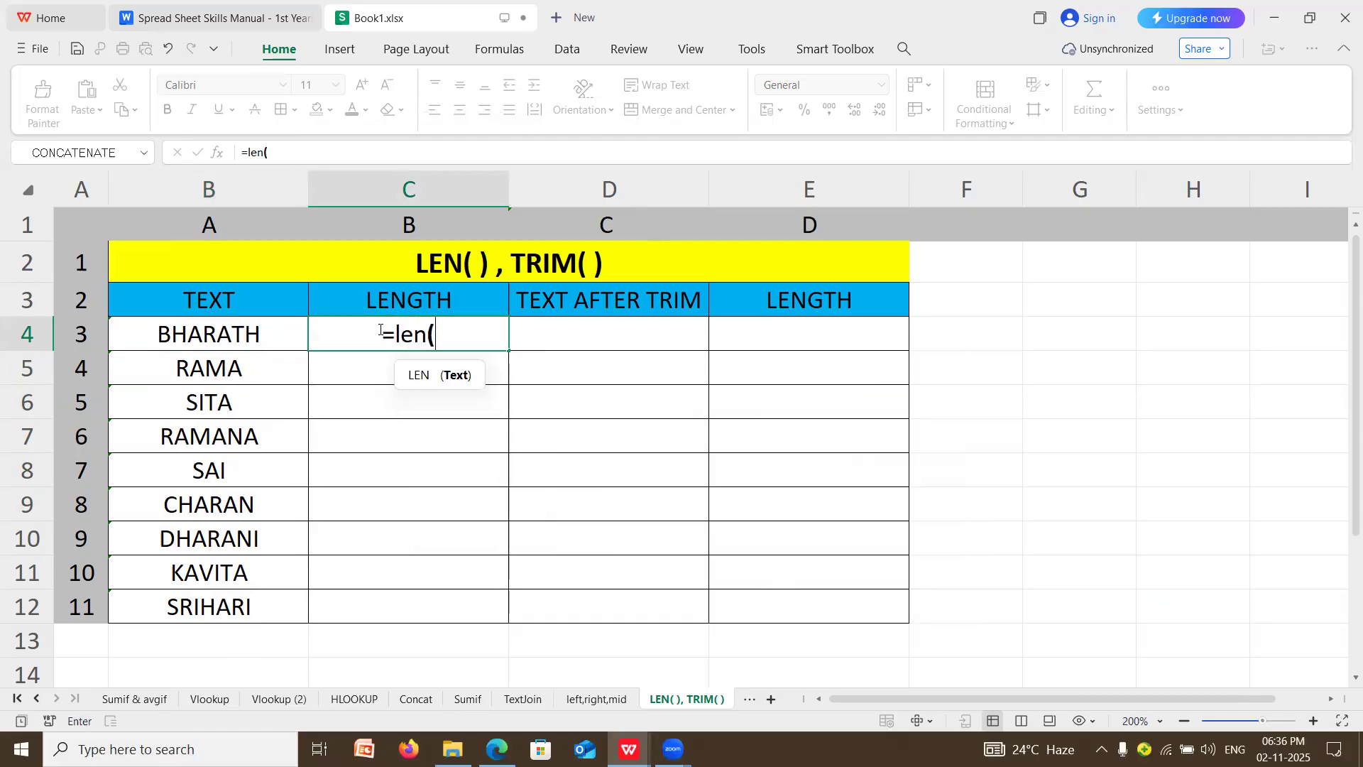
pyautogui.click(205, 334)
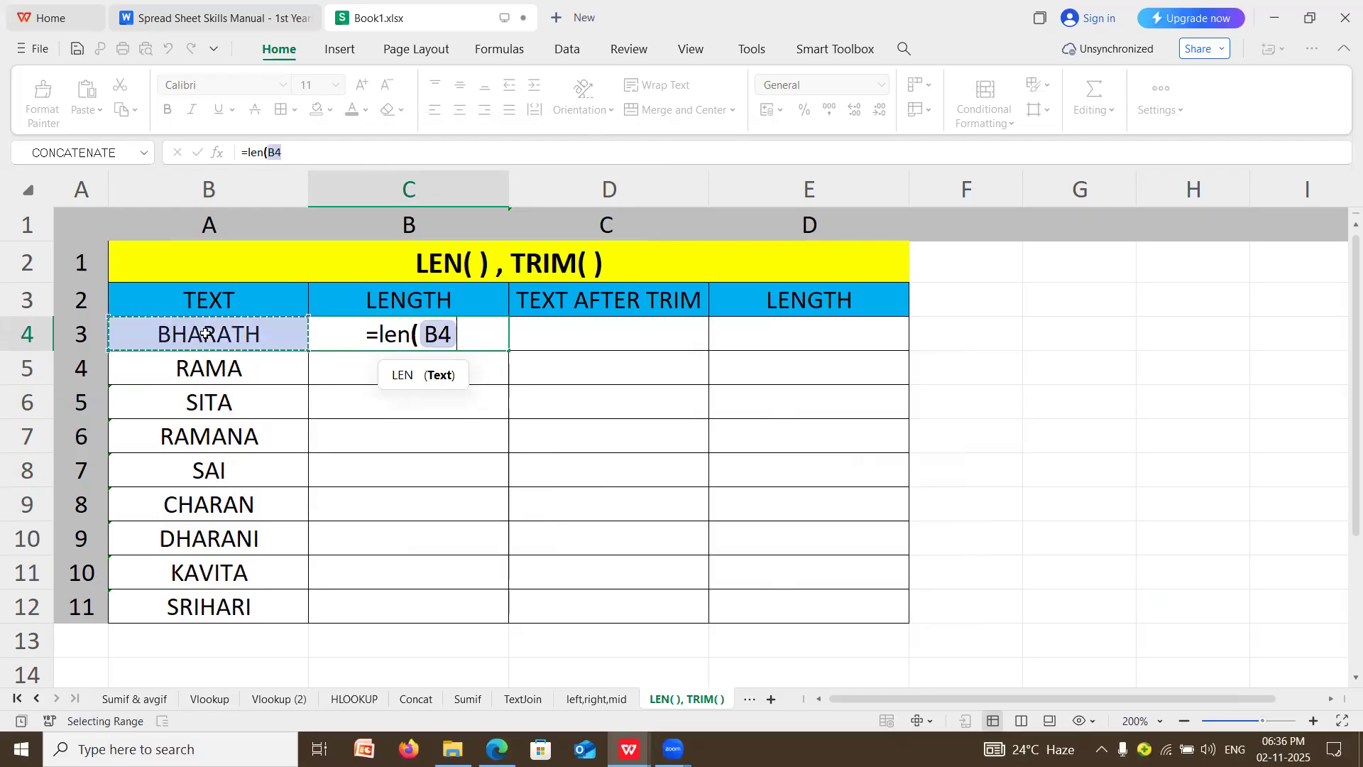
pyautogui.write(')')
pyautogui.press('Return')
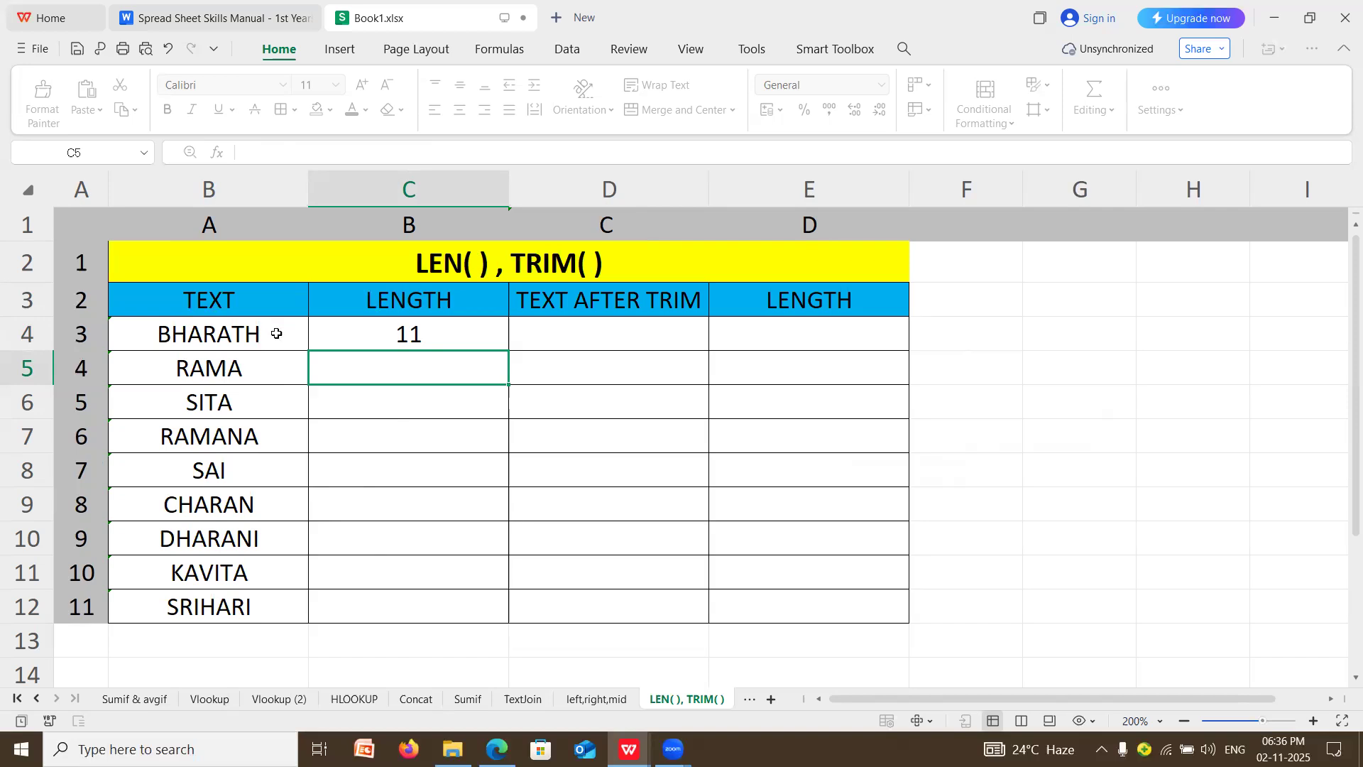
pyautogui.click(441, 338)
pyautogui.moveTo(508, 350); pyautogui.dragTo(504, 615)
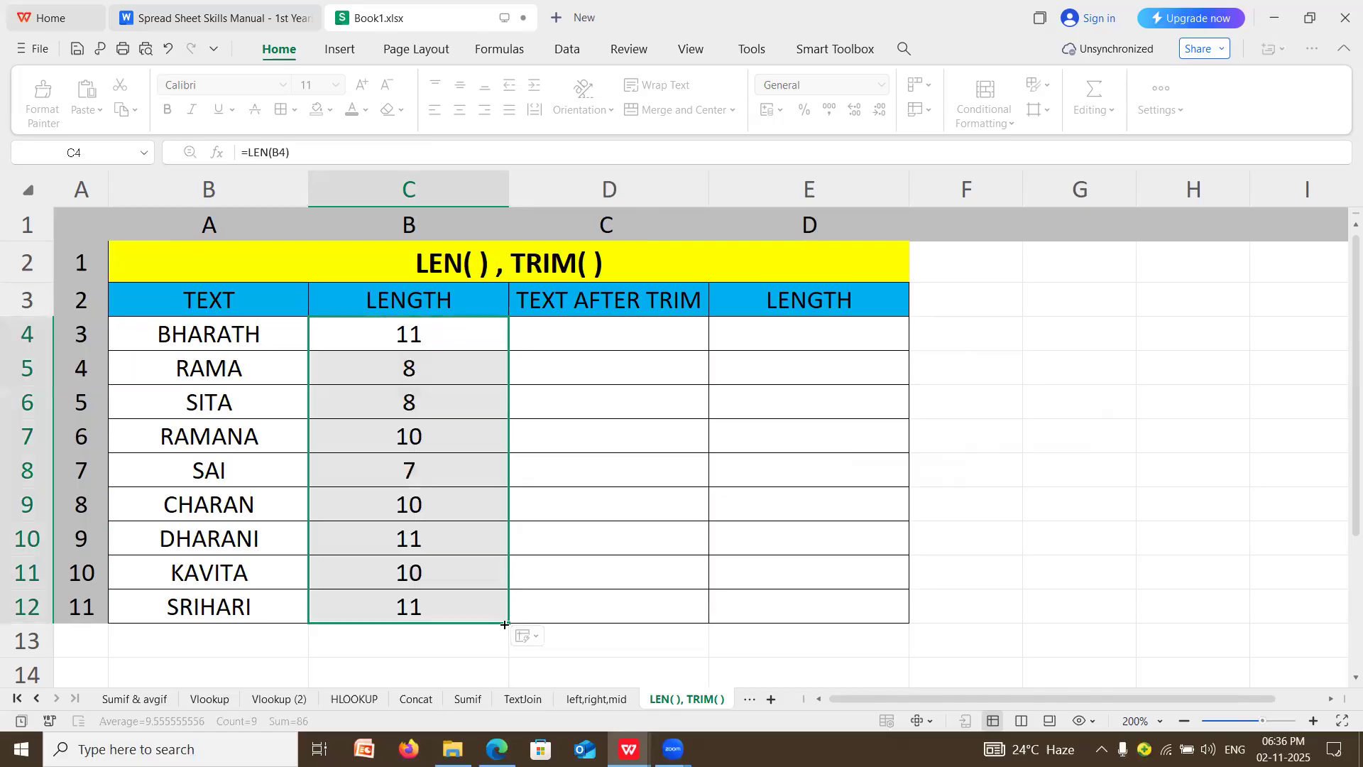
# Enter the formula =TRIM(B4) in D4 under Text After Trim
pyautogui.click(554, 326)
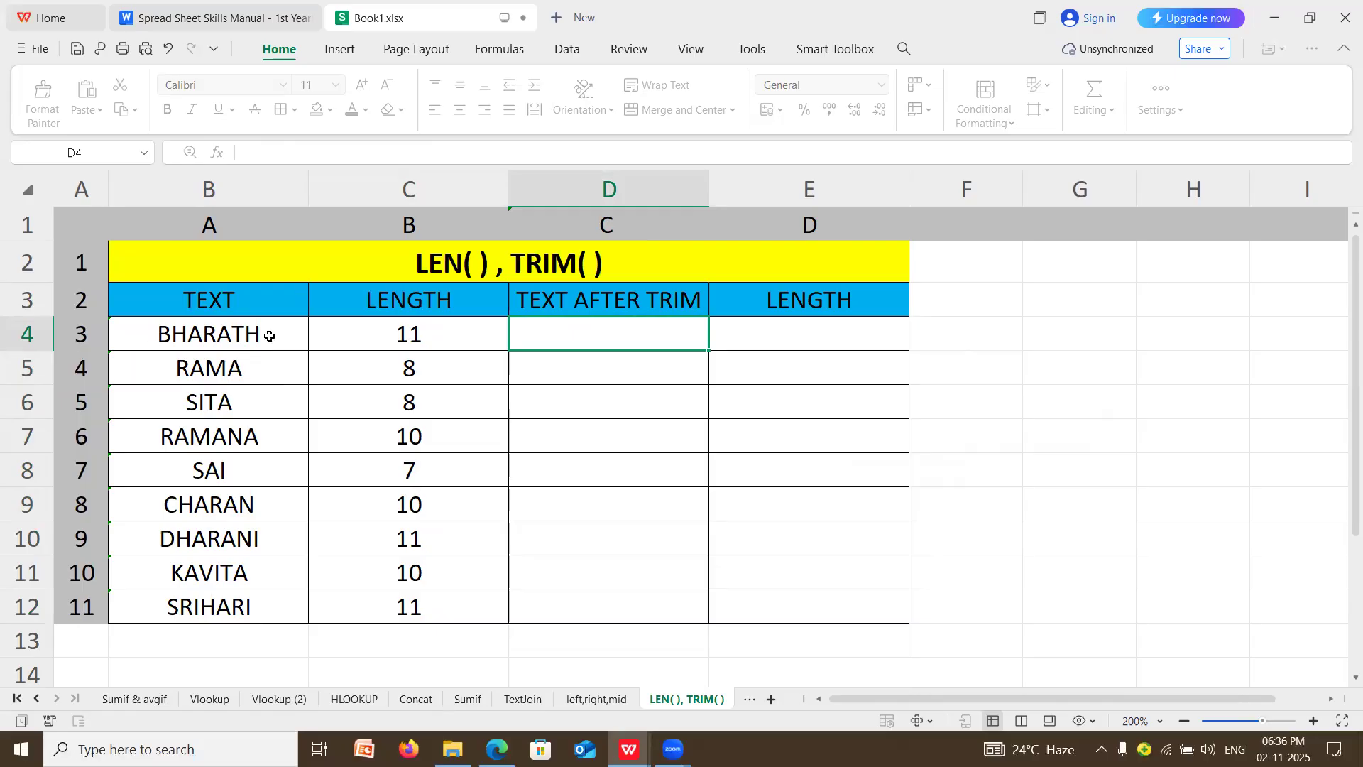
pyautogui.write('=trim(')
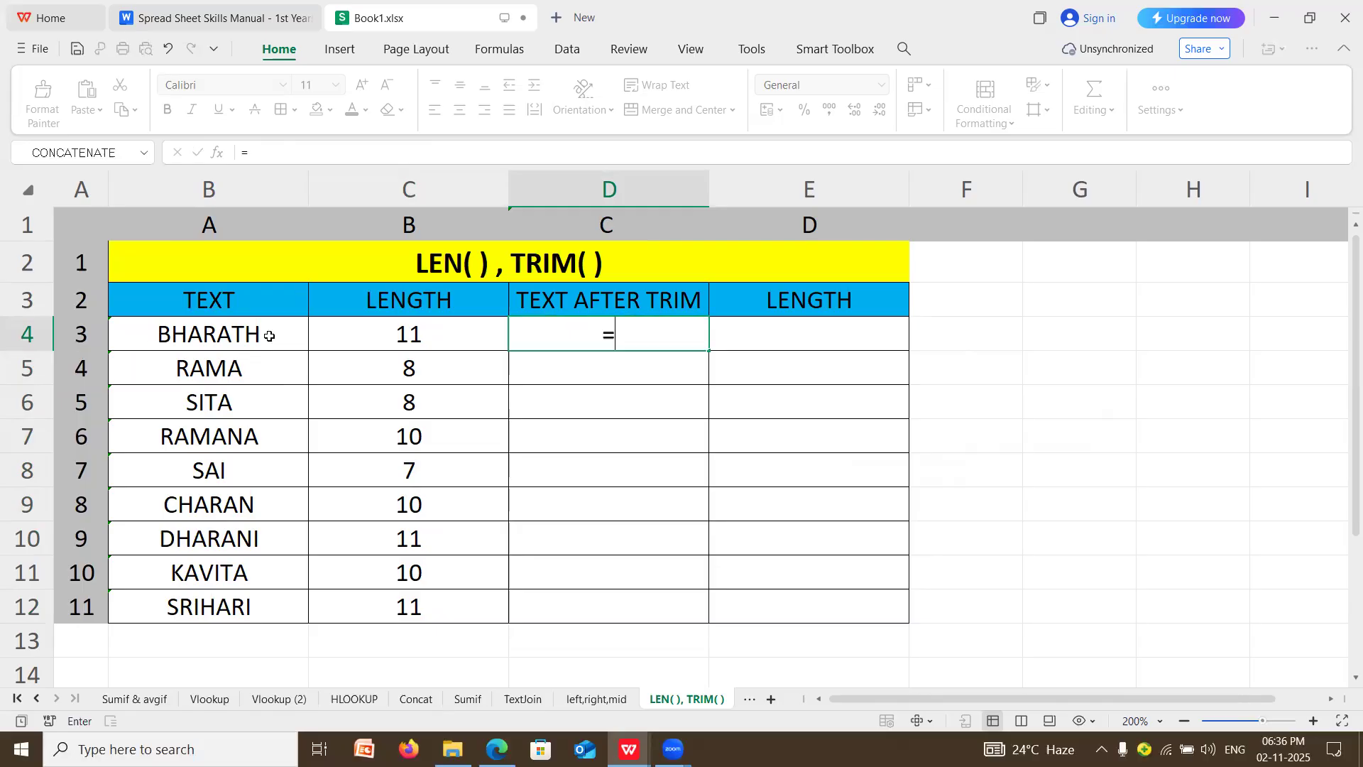
pyautogui.click(193, 340)
pyautogui.write(')')
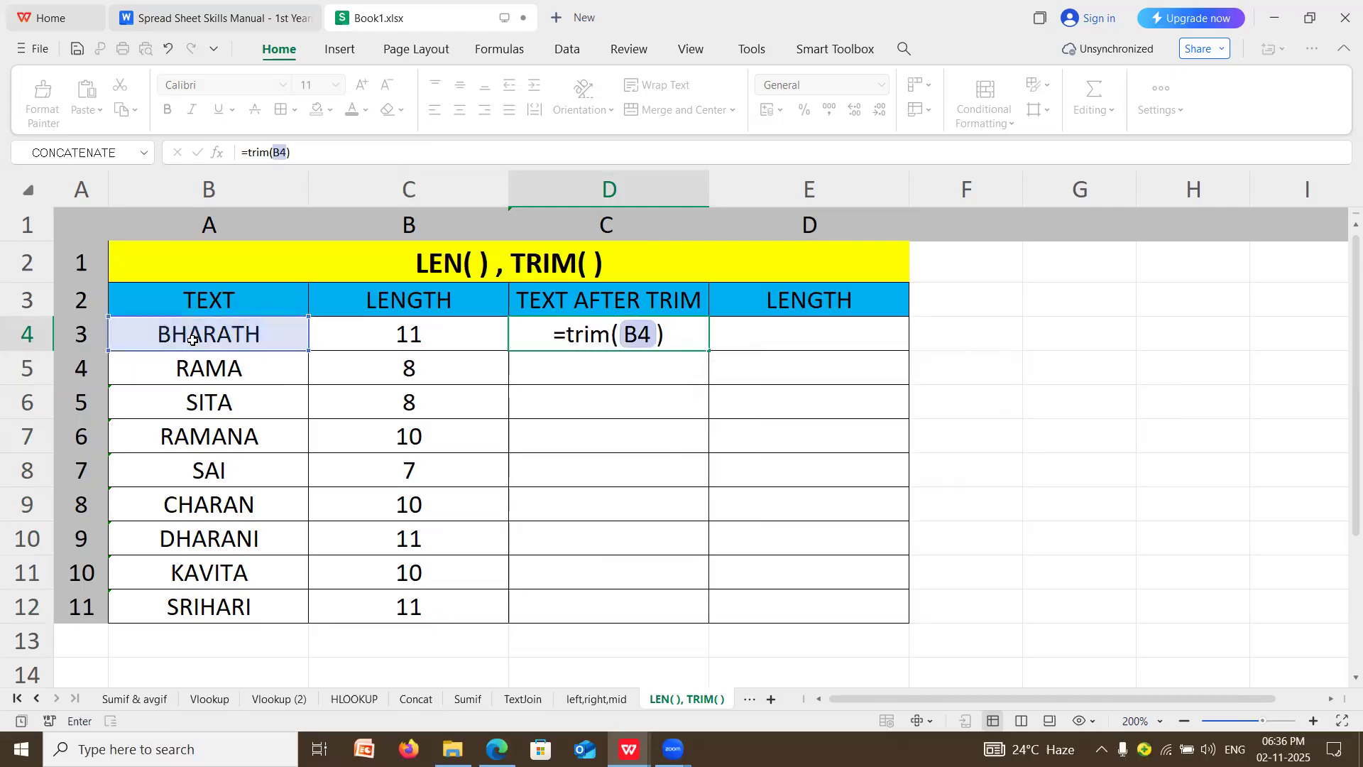
pyautogui.press('Return')
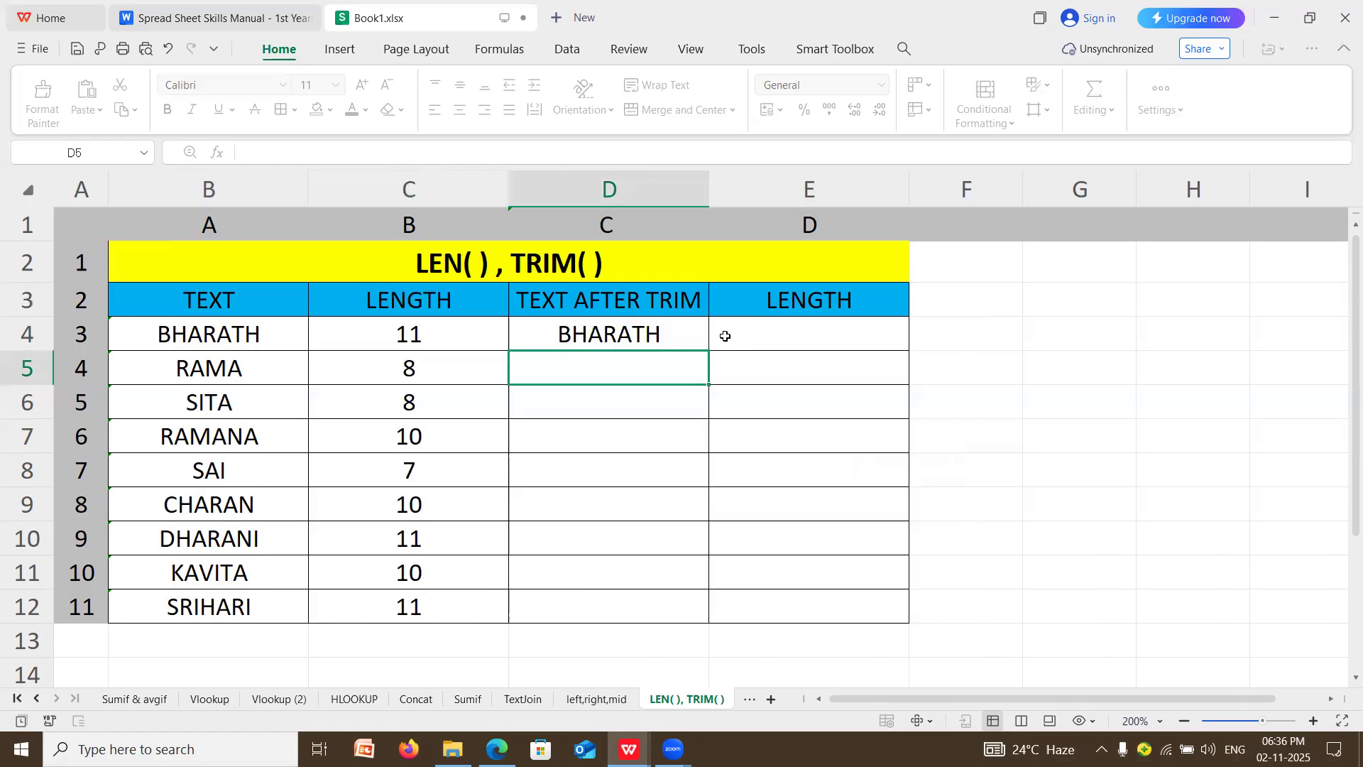
# Enter the formula =LEN(D4) in E4 and compare it with the untrimmed length in C4
pyautogui.click(757, 332)
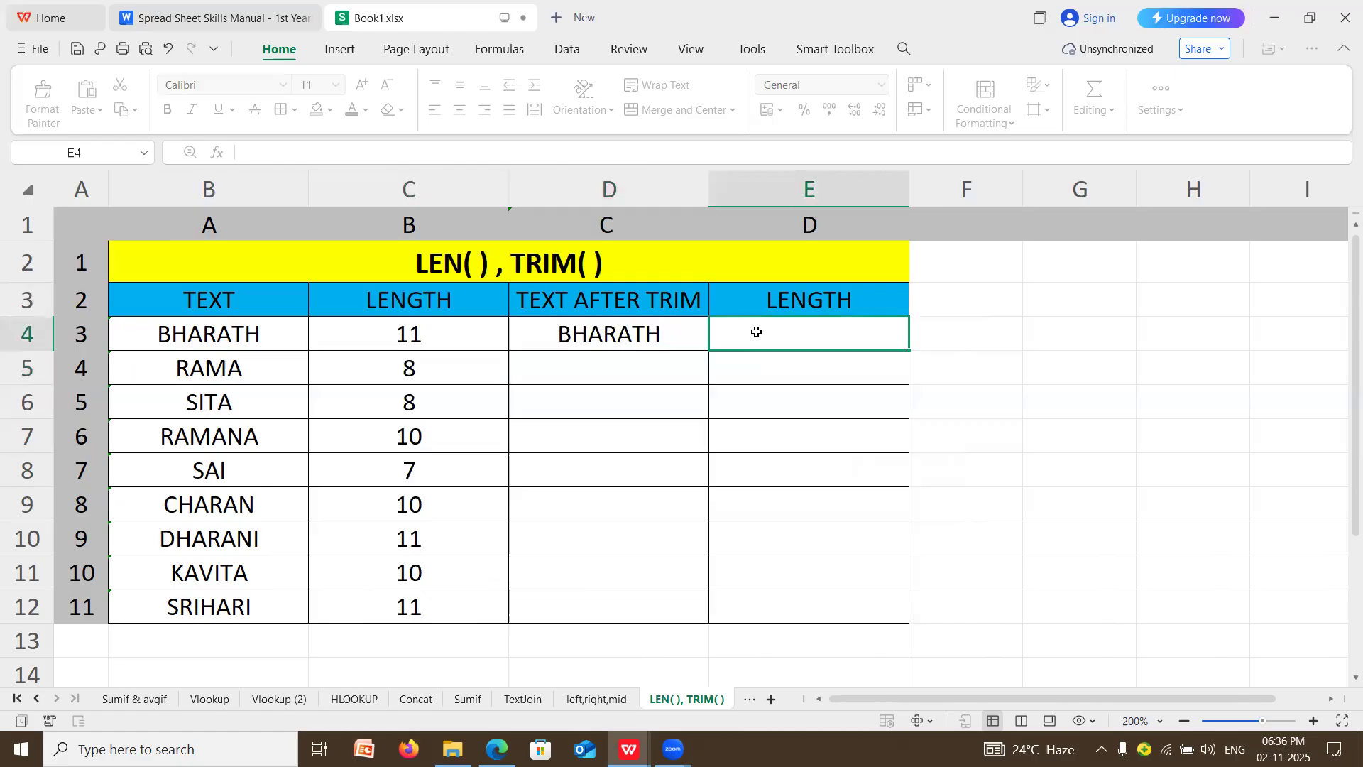
pyautogui.write('=len)')
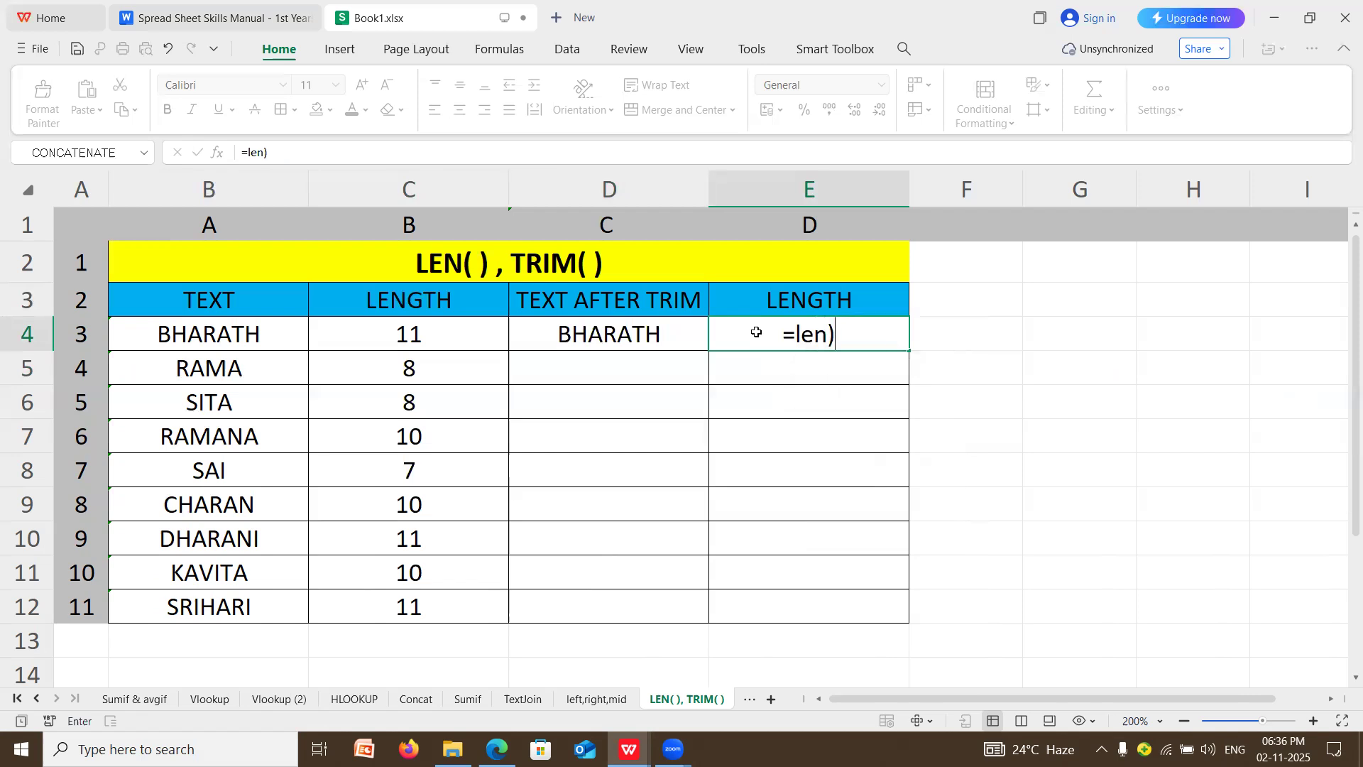
pyautogui.press('BackSpace')
pyautogui.write('(')
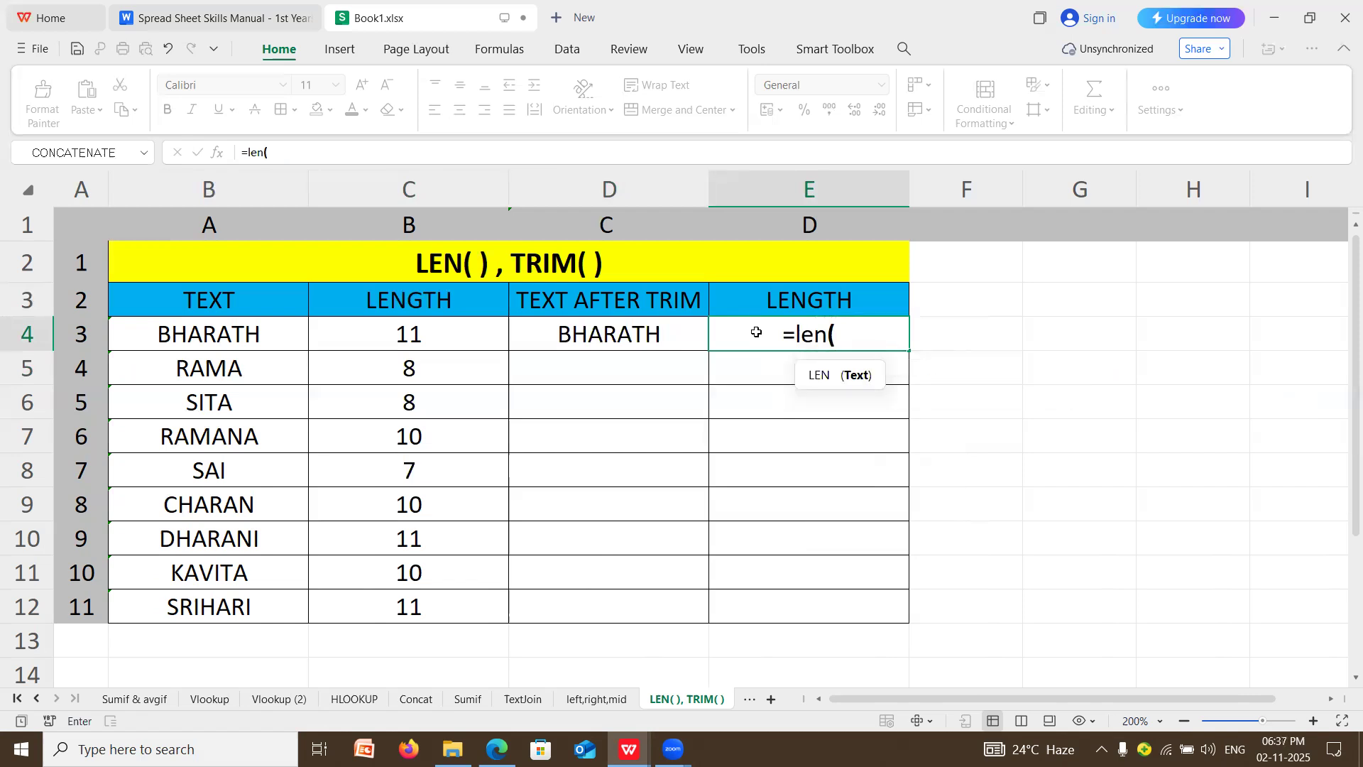
pyautogui.click(643, 333)
pyautogui.write(')')
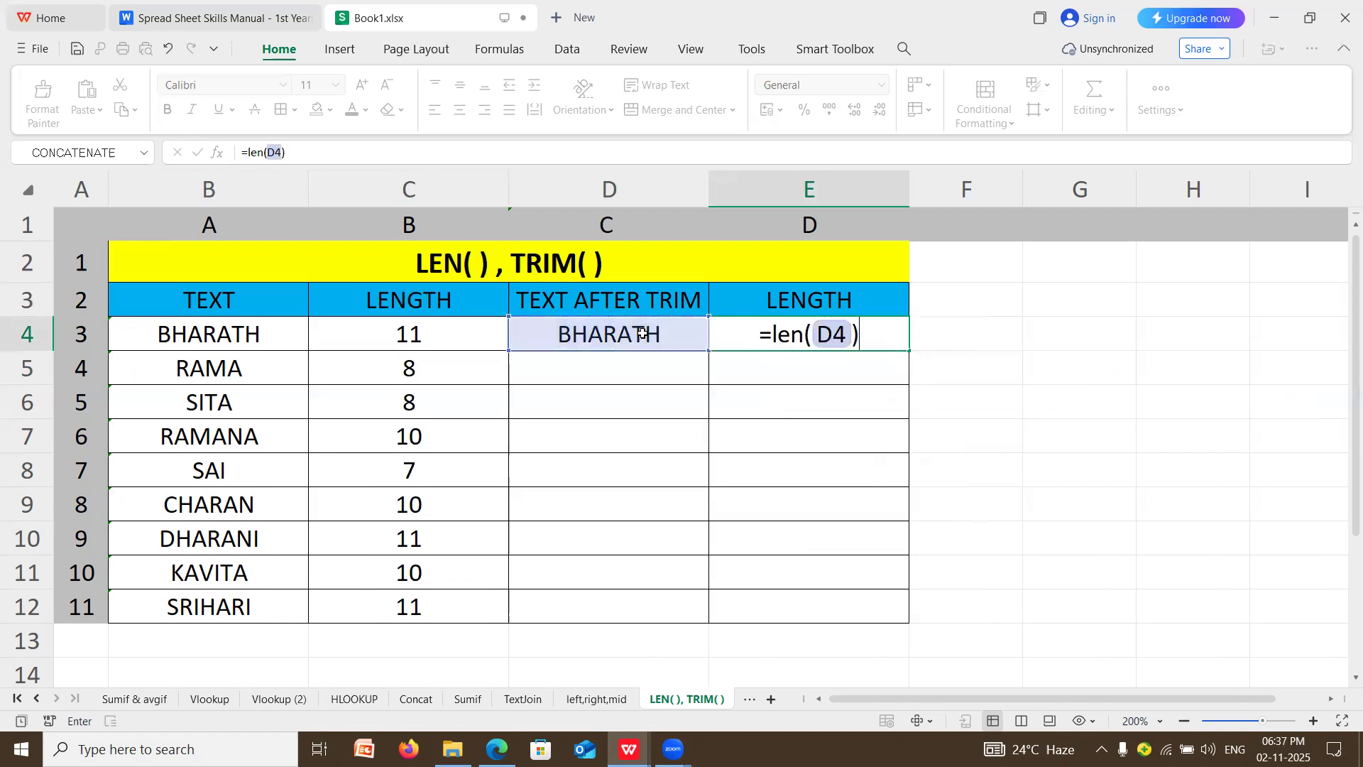
pyautogui.press('Return')
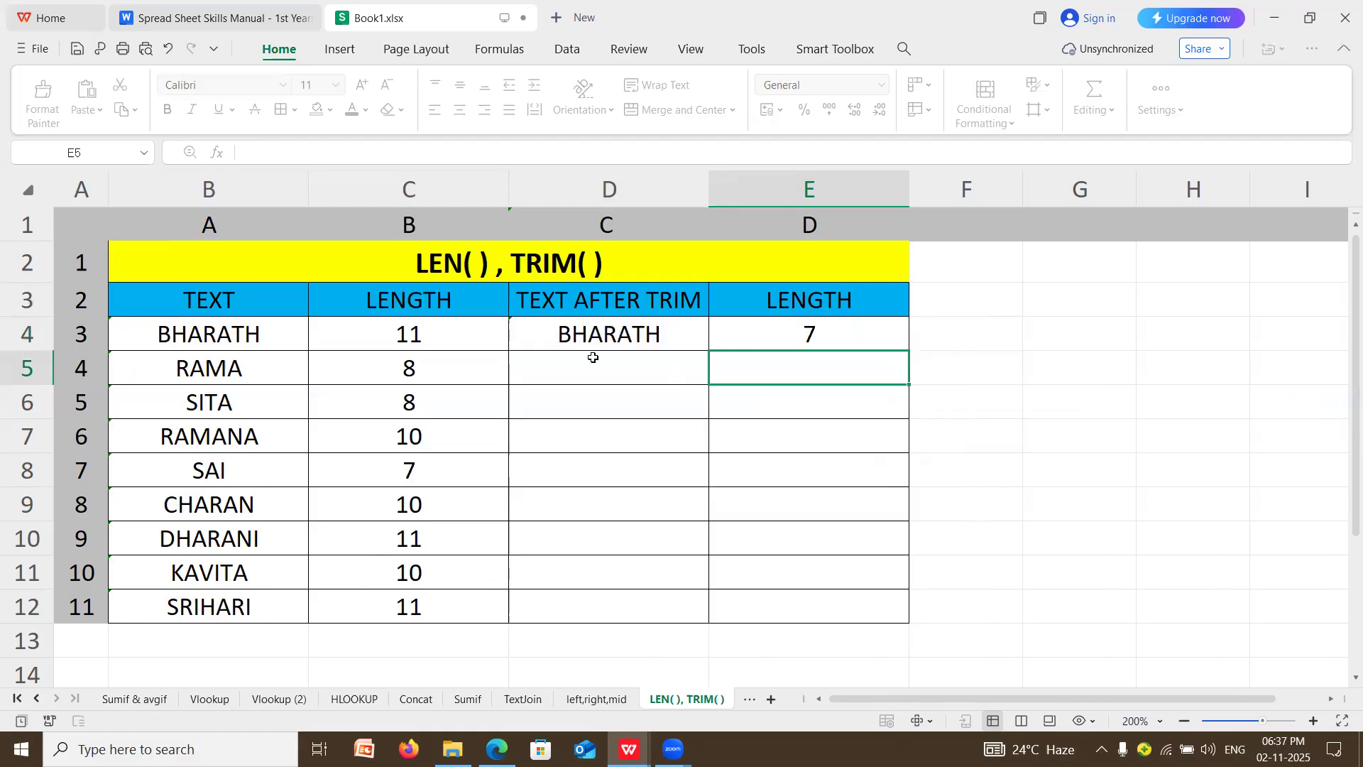
pyautogui.click(408, 335)
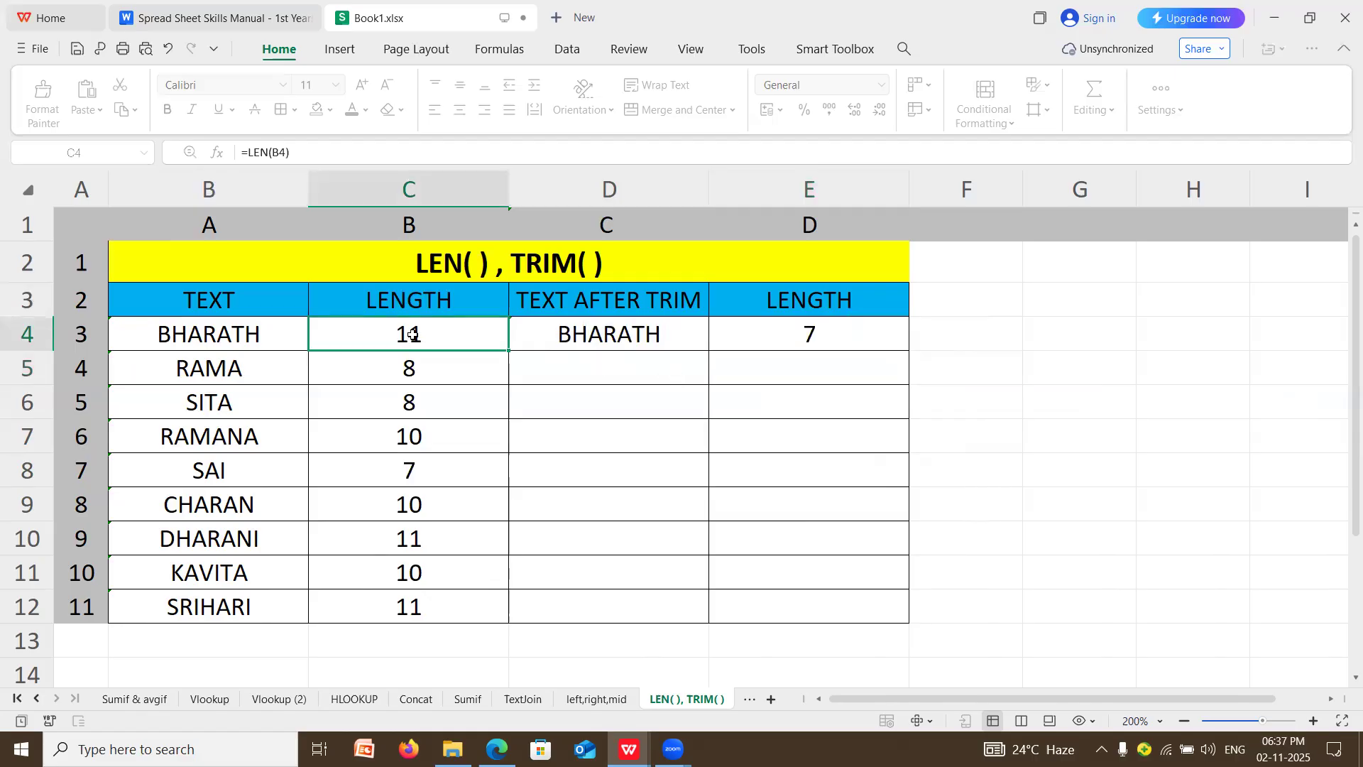
pyautogui.click(813, 335)
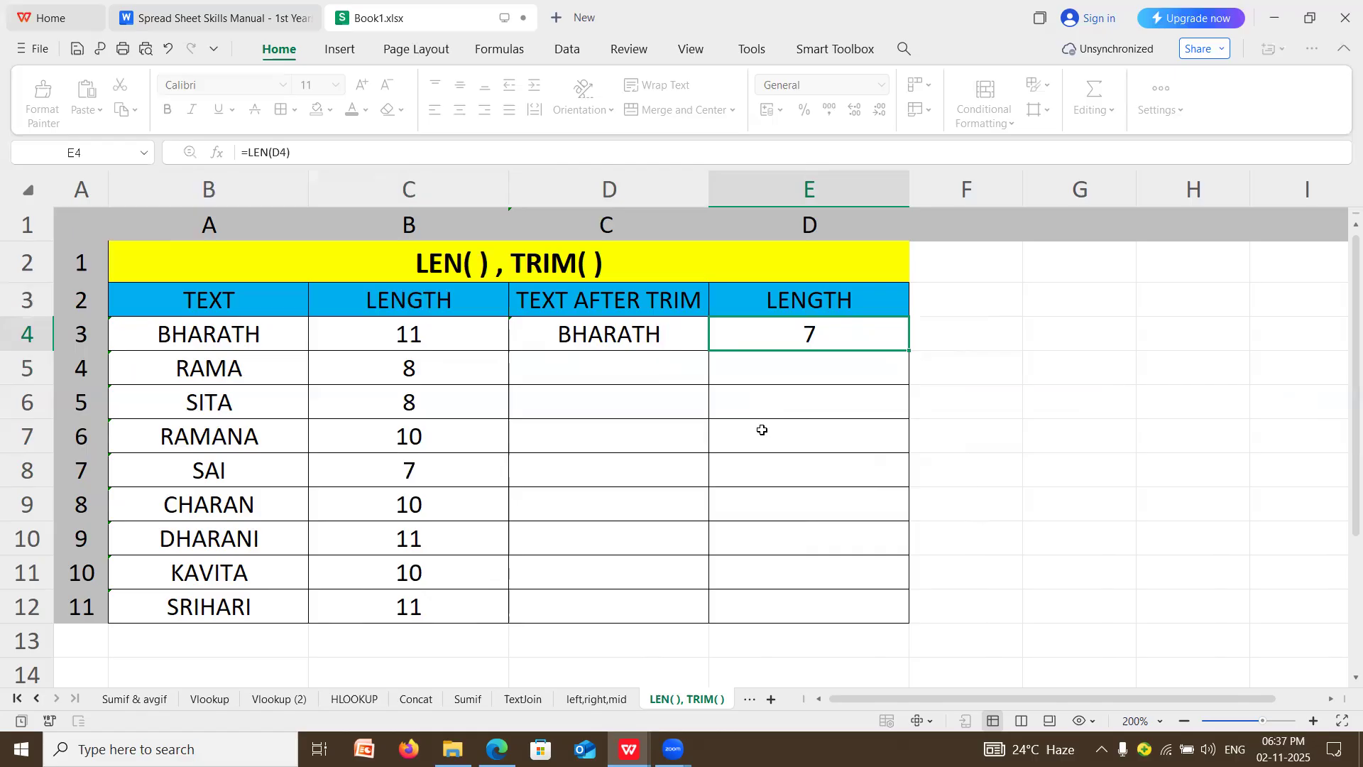
pyautogui.click(637, 330)
pyautogui.moveTo(709, 350); pyautogui.dragTo(905, 344)
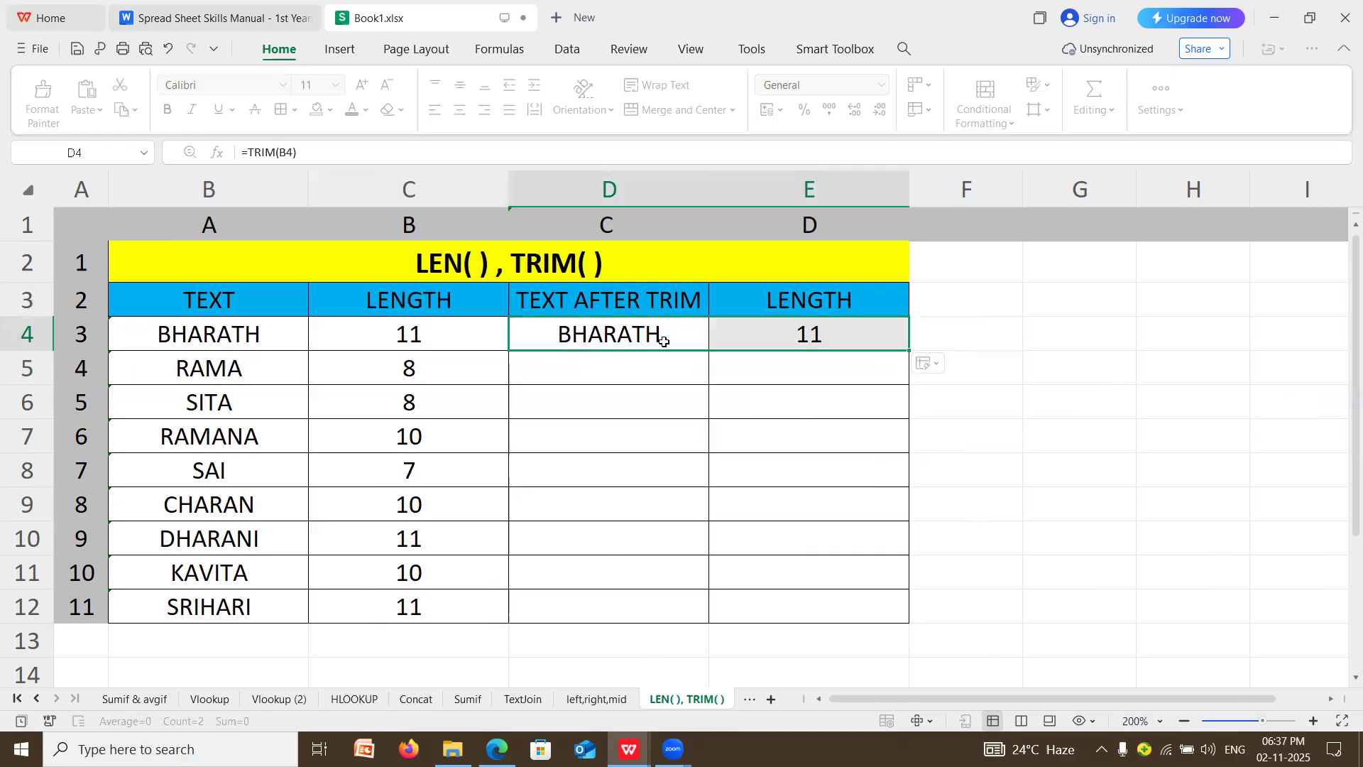
pyautogui.hotkey('ctrl', 'z')
# Fill the D4:E4 formulas down through row 12 and check the original length, trimmed text and new length in row 5
pyautogui.moveTo(623, 334); pyautogui.dragTo(908, 614)
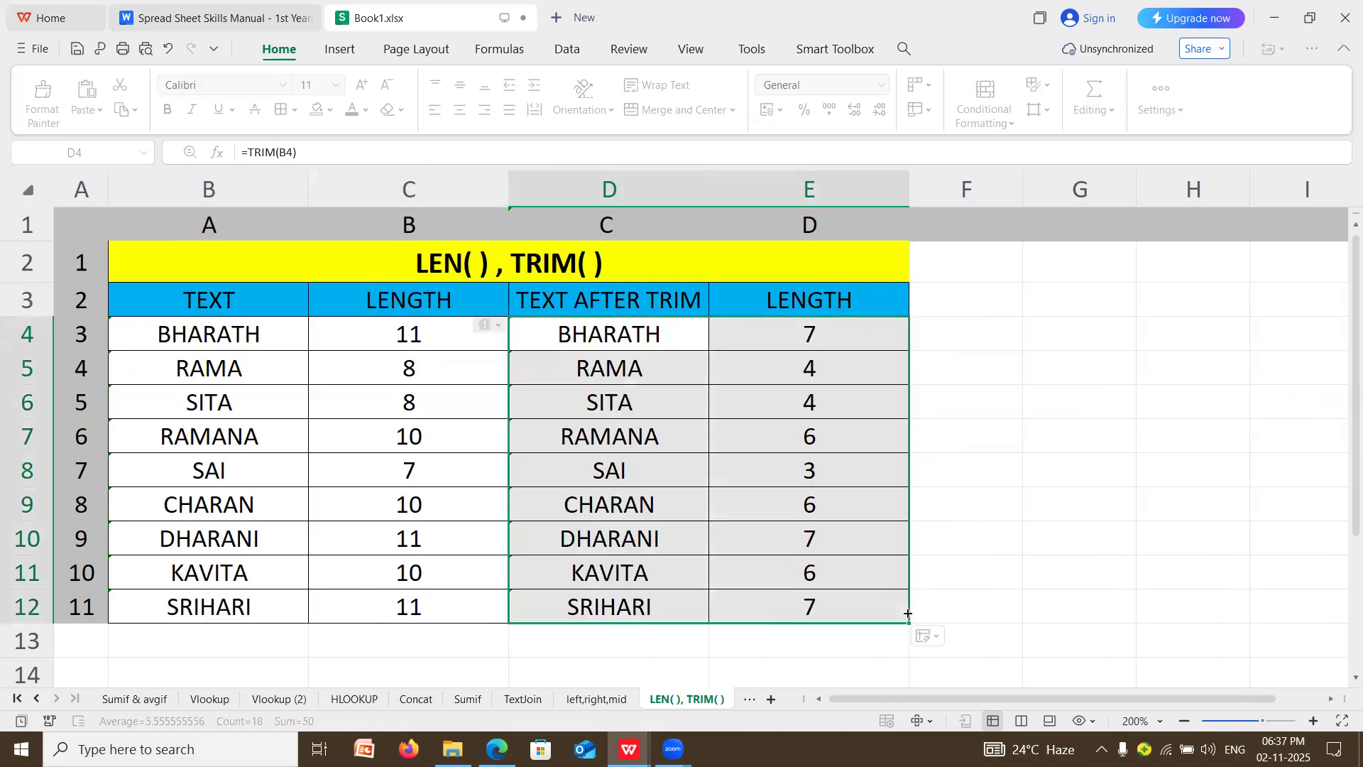
pyautogui.click(410, 369)
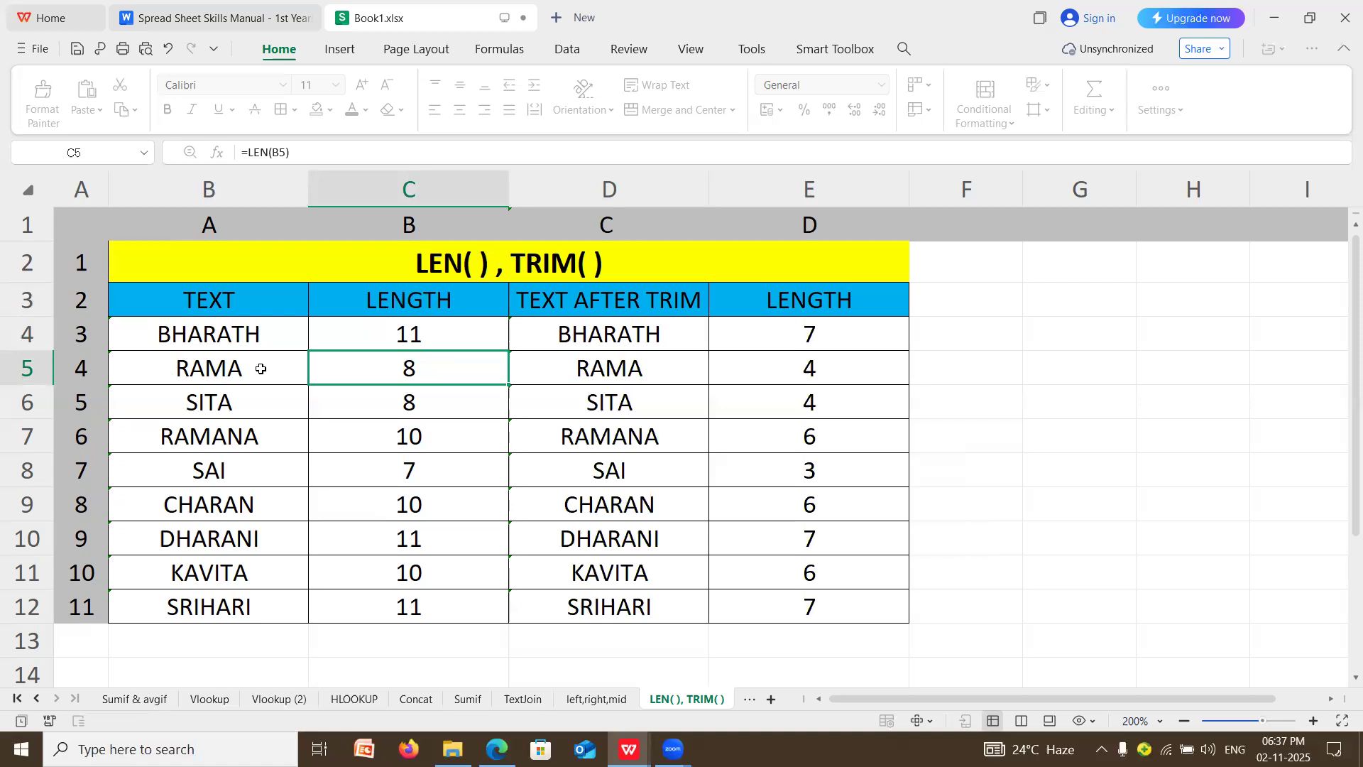
pyautogui.click(628, 369)
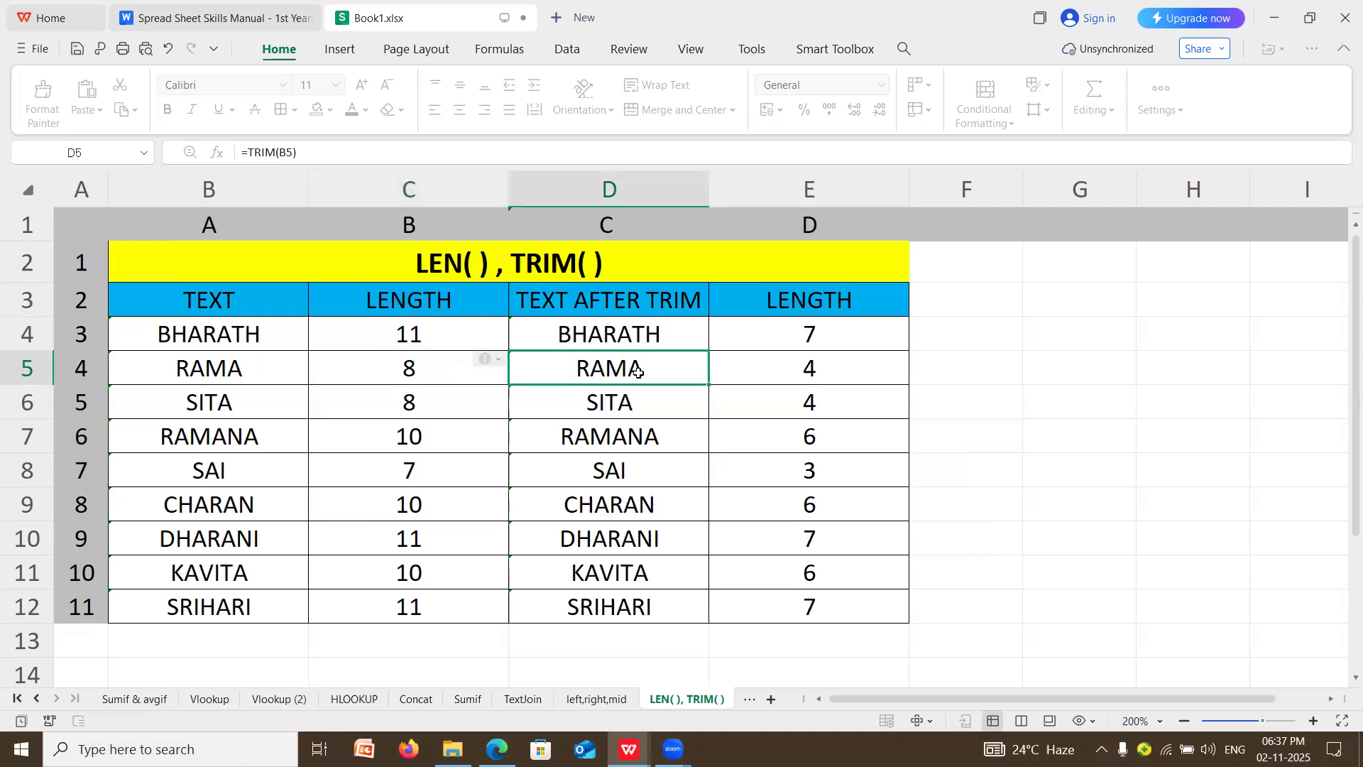
pyautogui.click(826, 373)
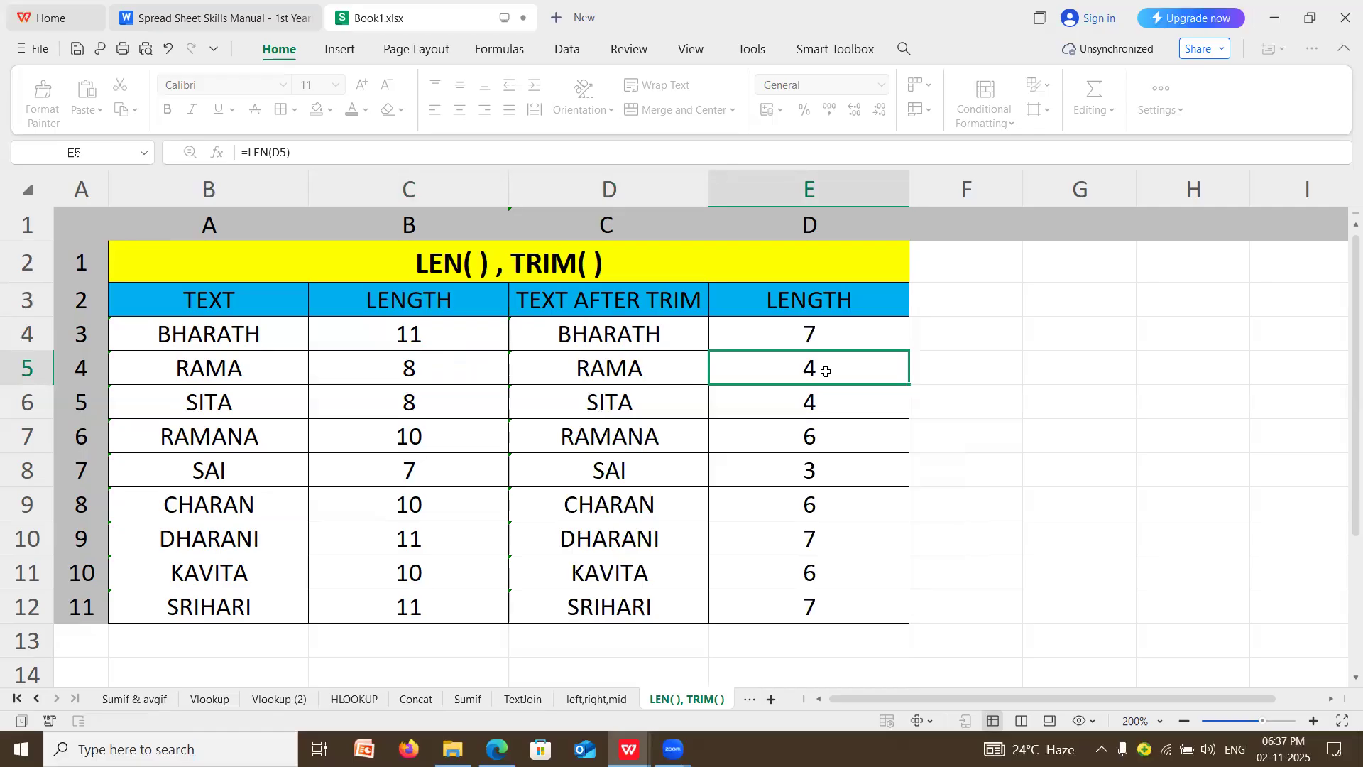
# Check the LEN( ), TRIM( ) title cell and return to the left,right,mid sheet
pyautogui.click(547, 264)
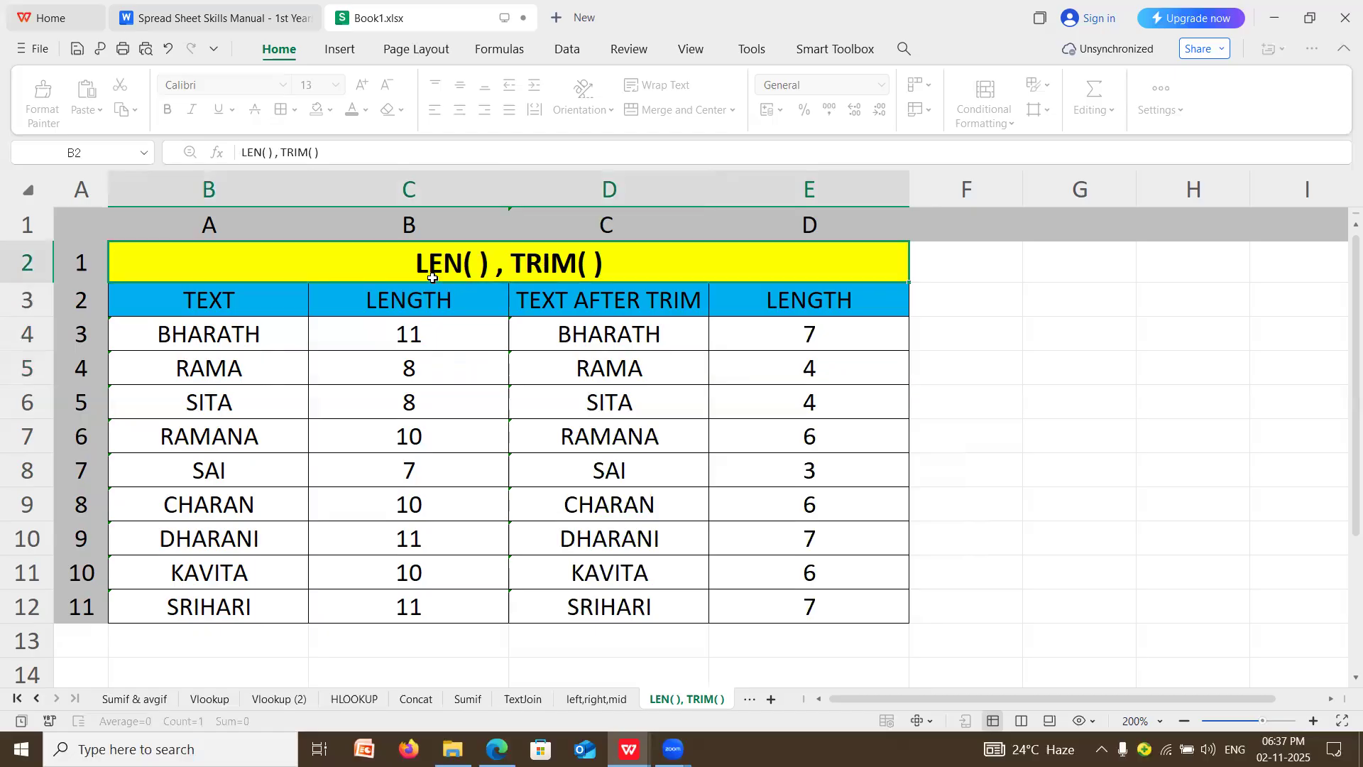
pyautogui.click(607, 697)
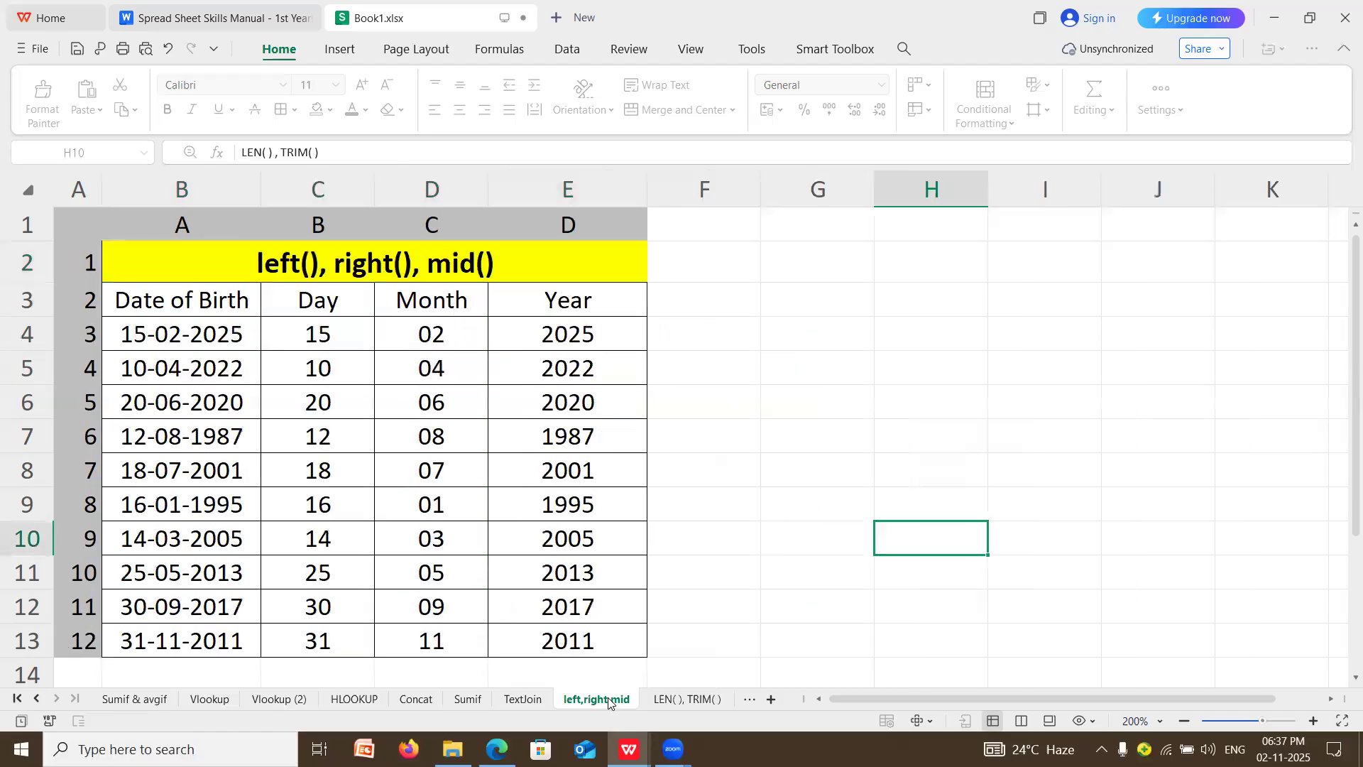